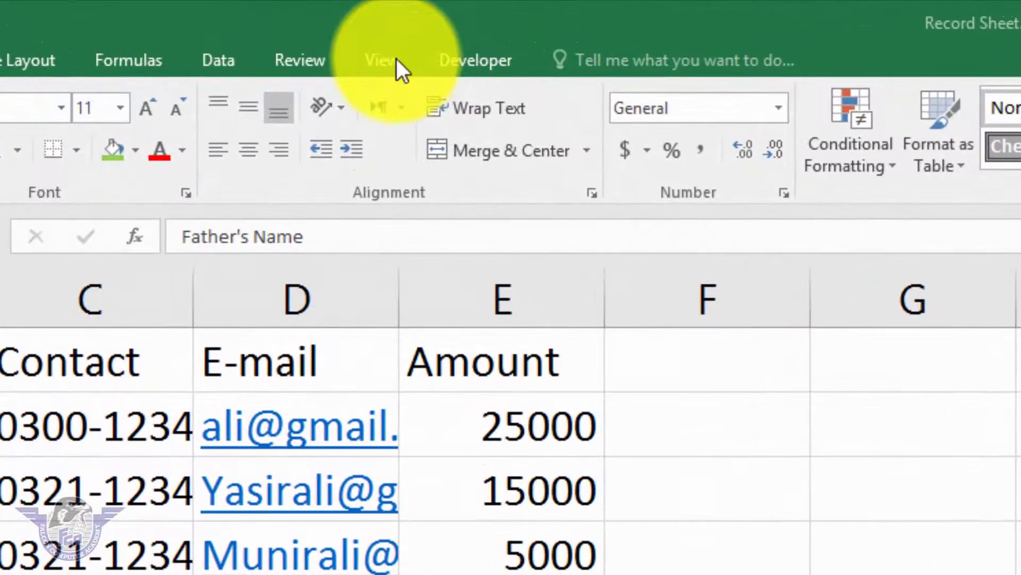
# Step: Look at the Macros list on the View tab, then close it and clear the selection
pyautogui.click(355, 33)
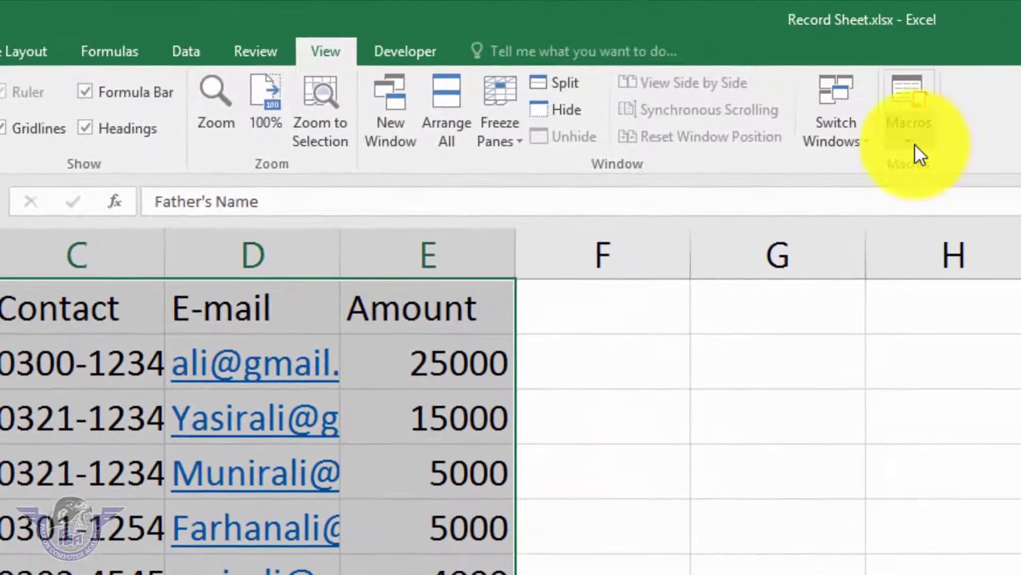
pyautogui.click(914, 149)
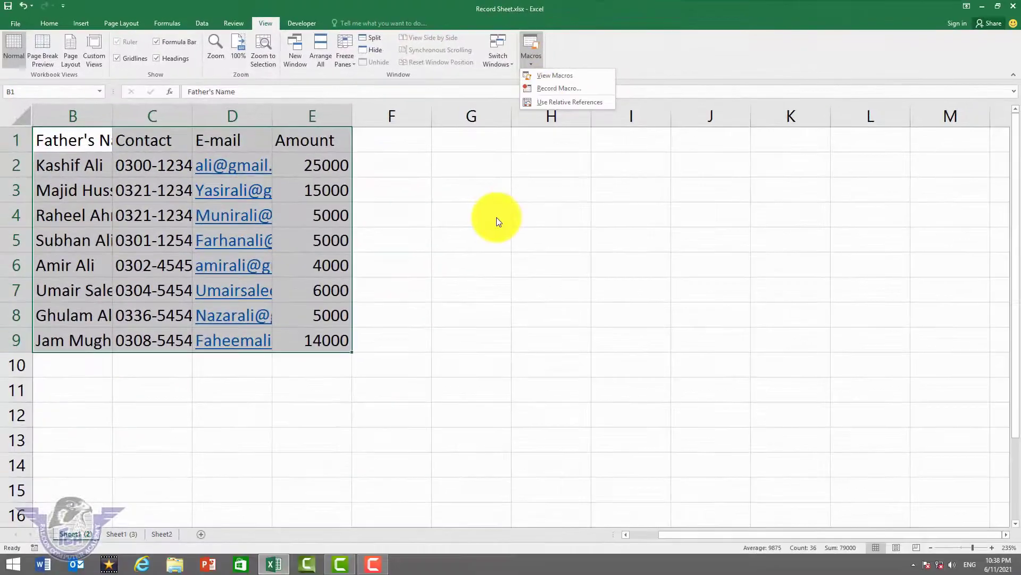
pyautogui.click(497, 217)
pyautogui.click(497, 217)
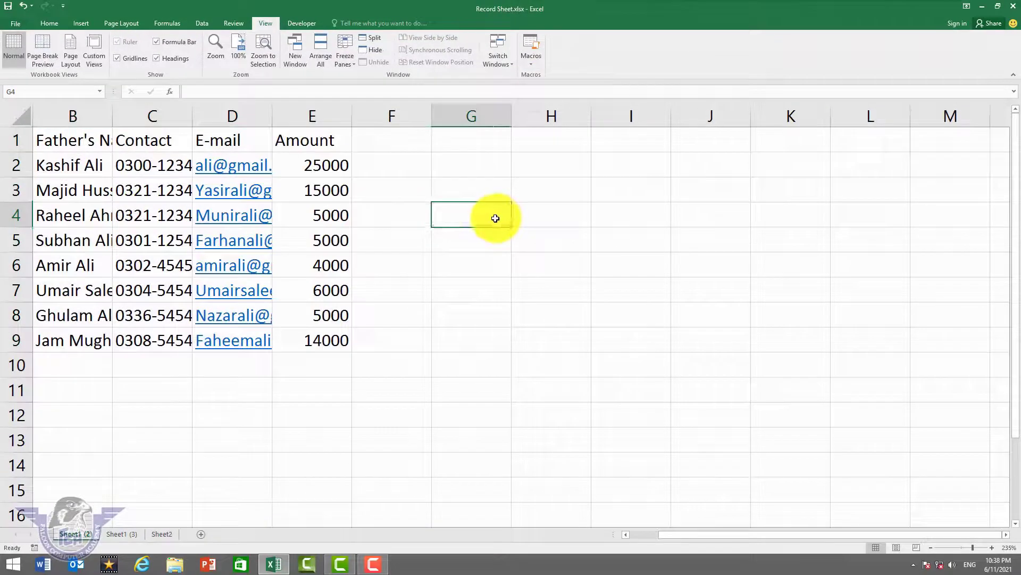
# Step: Turn on the Developer tab under Main Tabs in Excel Options' Customize Ribbon
pyautogui.click(22, 25)
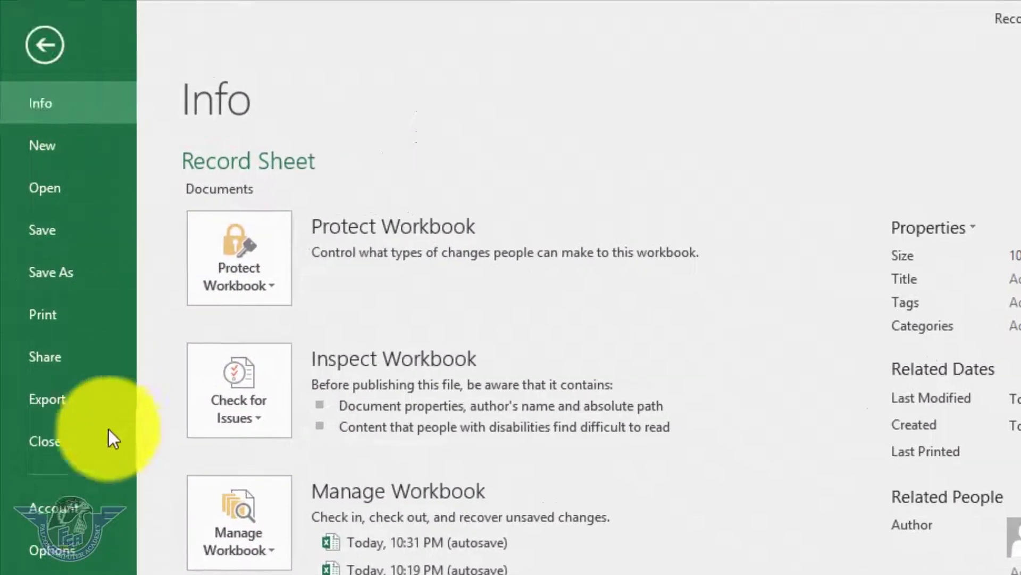
pyautogui.click(78, 544)
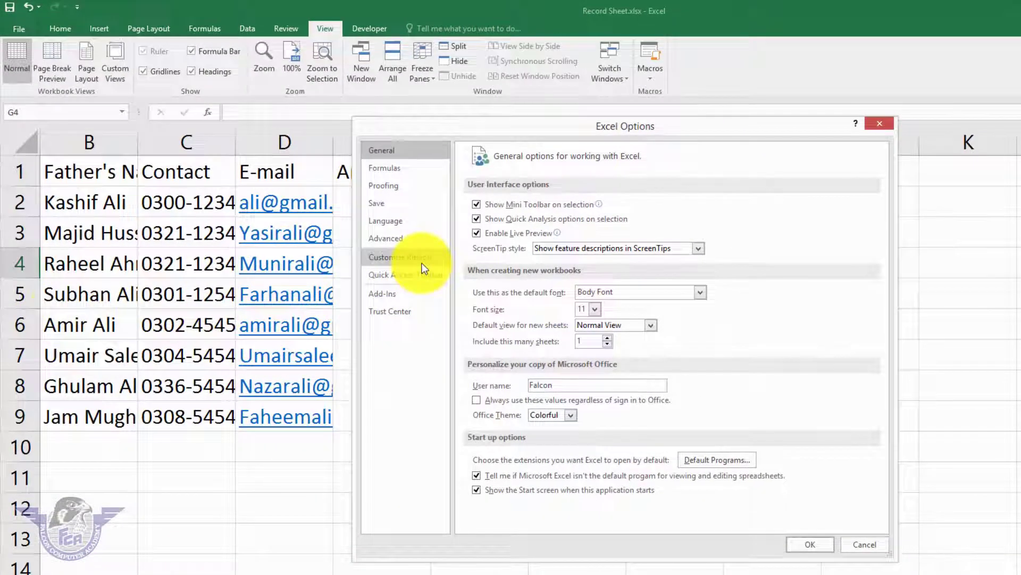
pyautogui.click(424, 266)
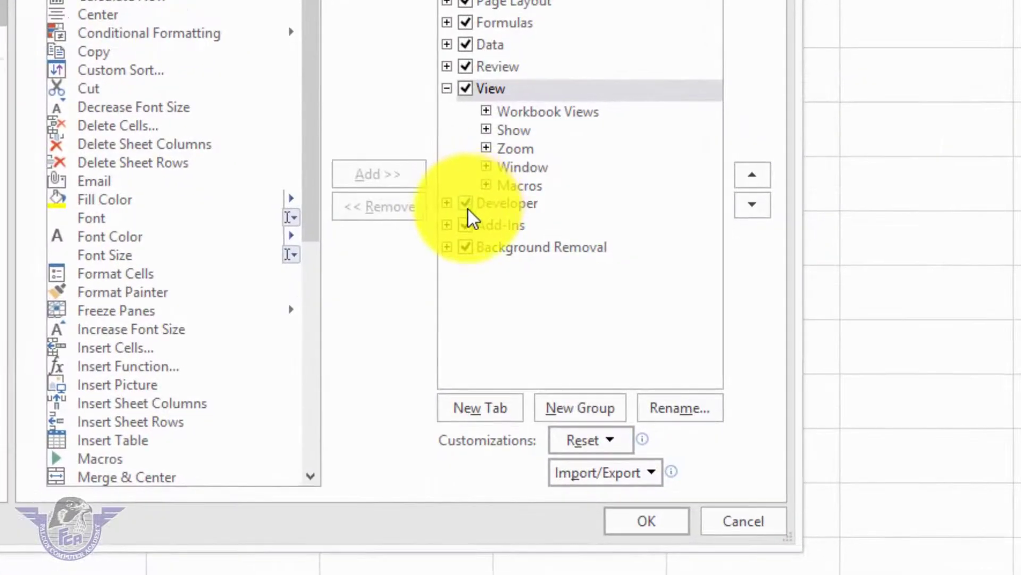
pyautogui.click(467, 209)
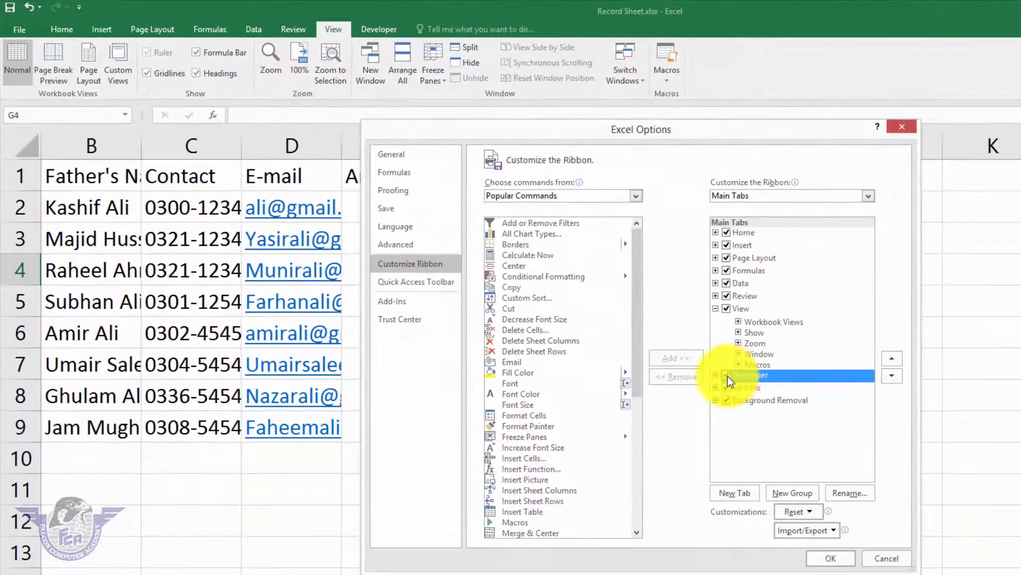
pyautogui.click(830, 557)
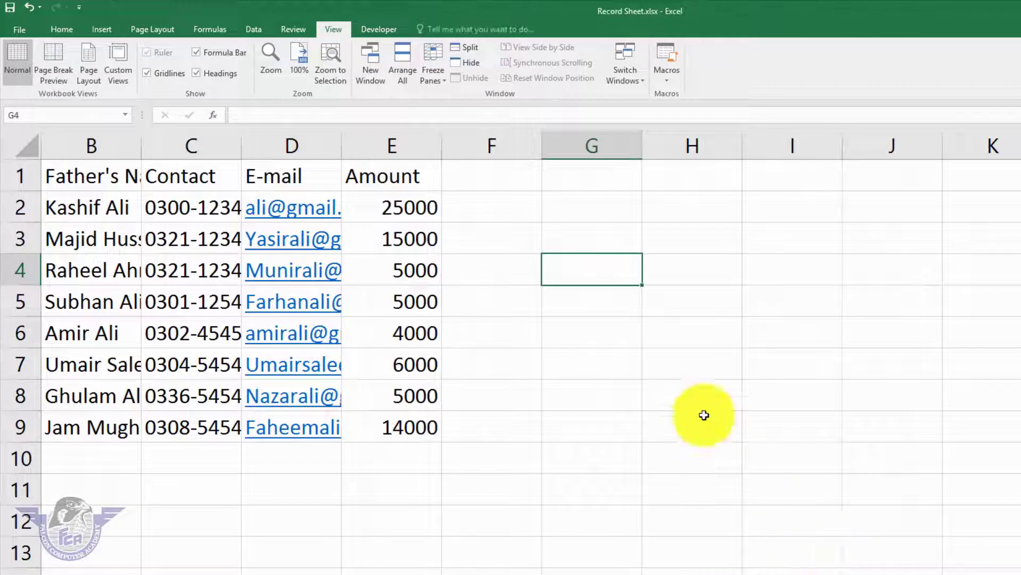
# Step: Open Record Macro on the Developer tab, move the dialog, then close it without keeping Macro2
pyautogui.click(386, 29)
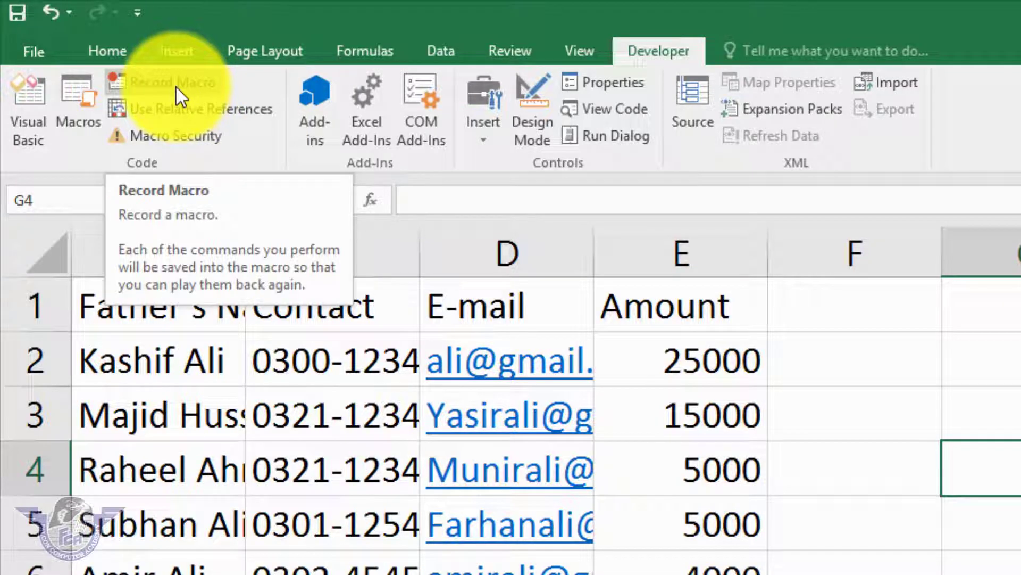
pyautogui.click(177, 87)
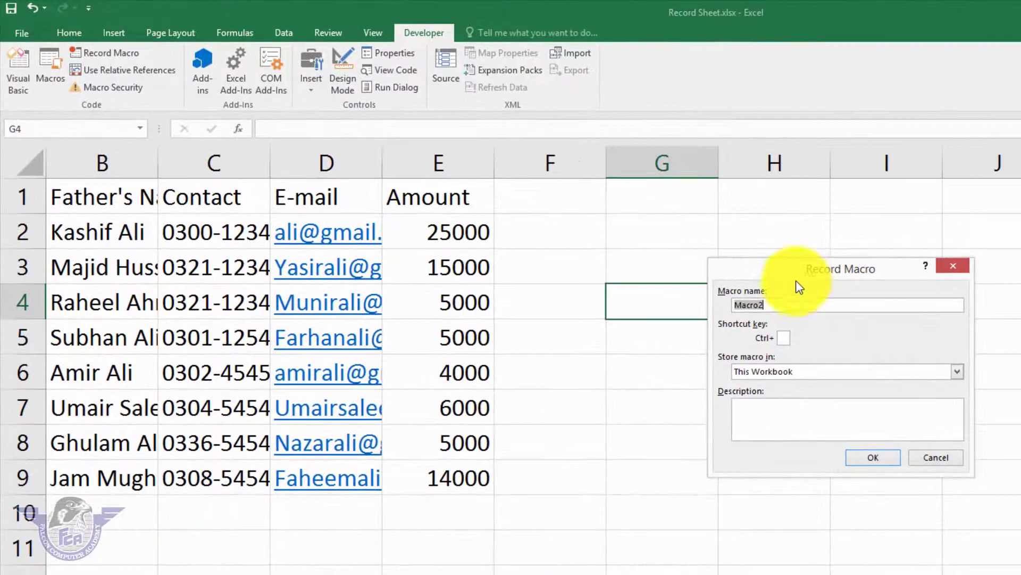
pyautogui.moveTo(798, 274); pyautogui.dragTo(714, 237)
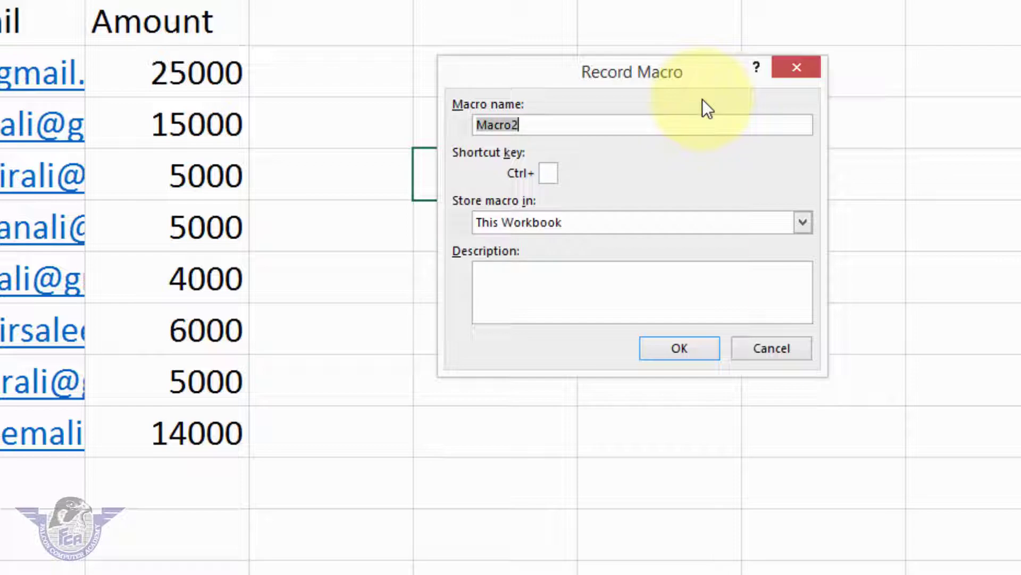
pyautogui.click(680, 348)
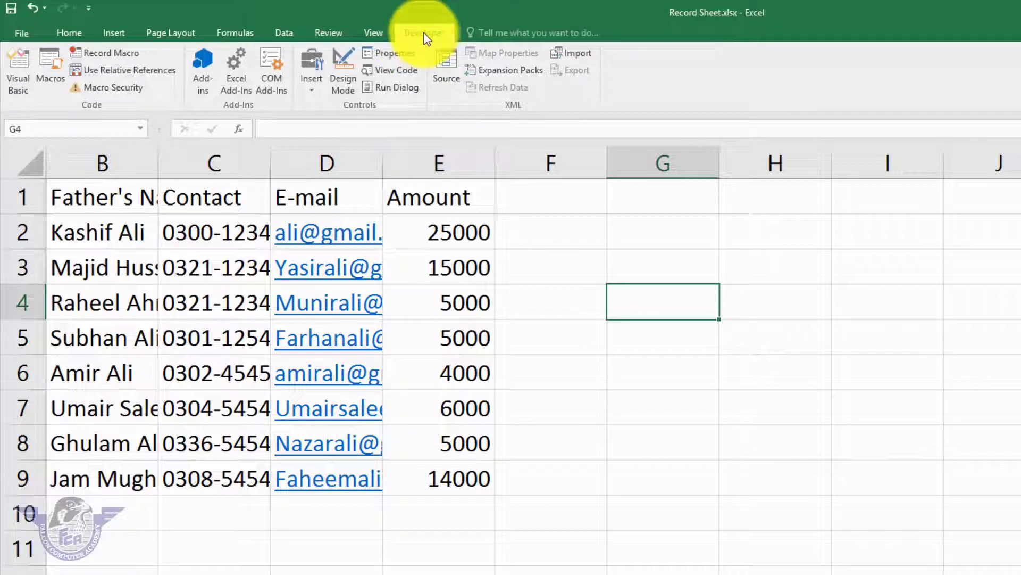
# Step: Open Record Macro and name the new macro myrecording
pyautogui.click(129, 52)
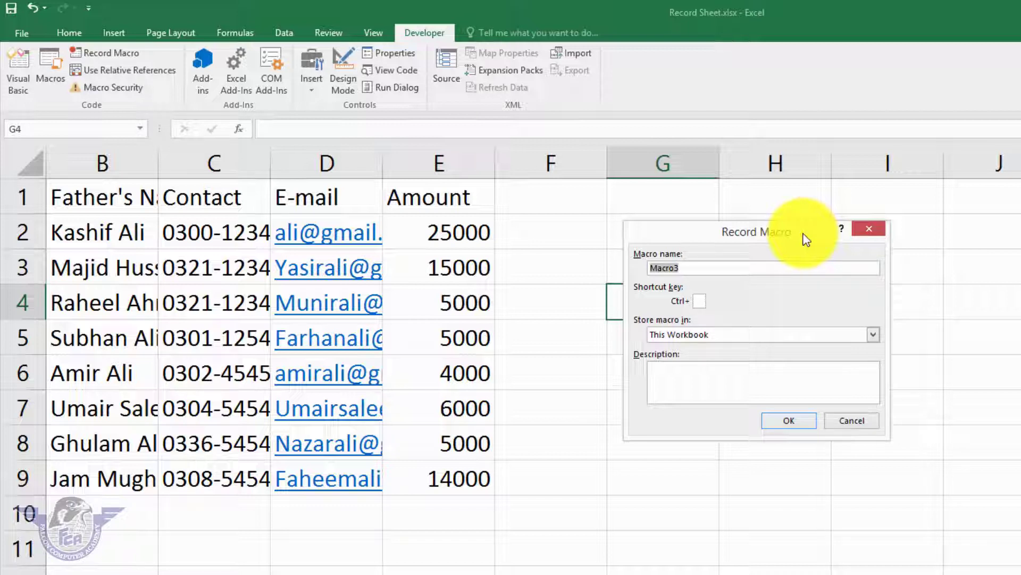
pyautogui.write('Sa')
pyautogui.press('BackSpace')
pyautogui.press('BackSpace')
pyautogui.write('my')
pyautogui.write(' rc')
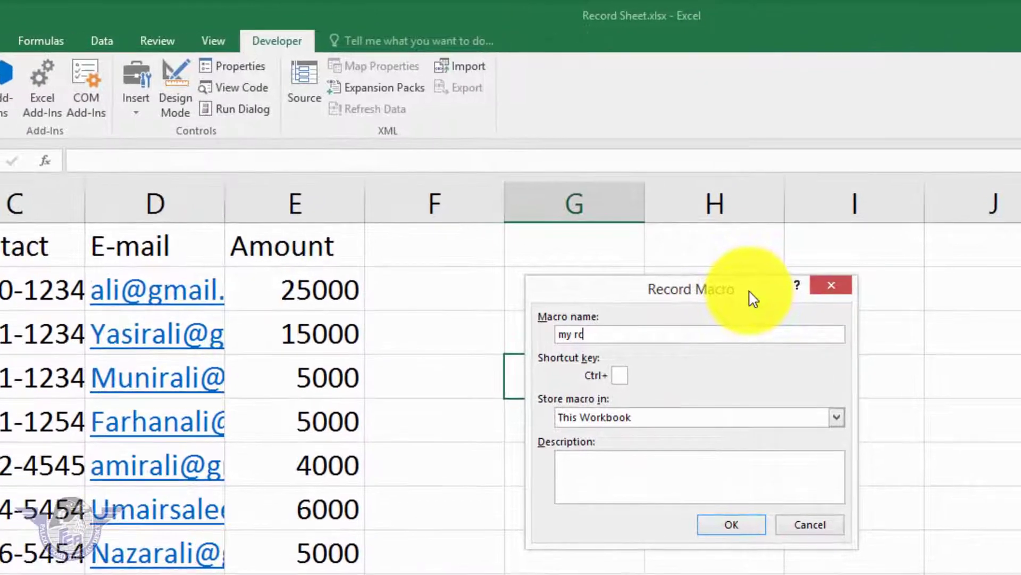
pyautogui.write('o')
pyautogui.press('BackSpace')
pyautogui.press('BackSpace')
pyautogui.write('ecording')
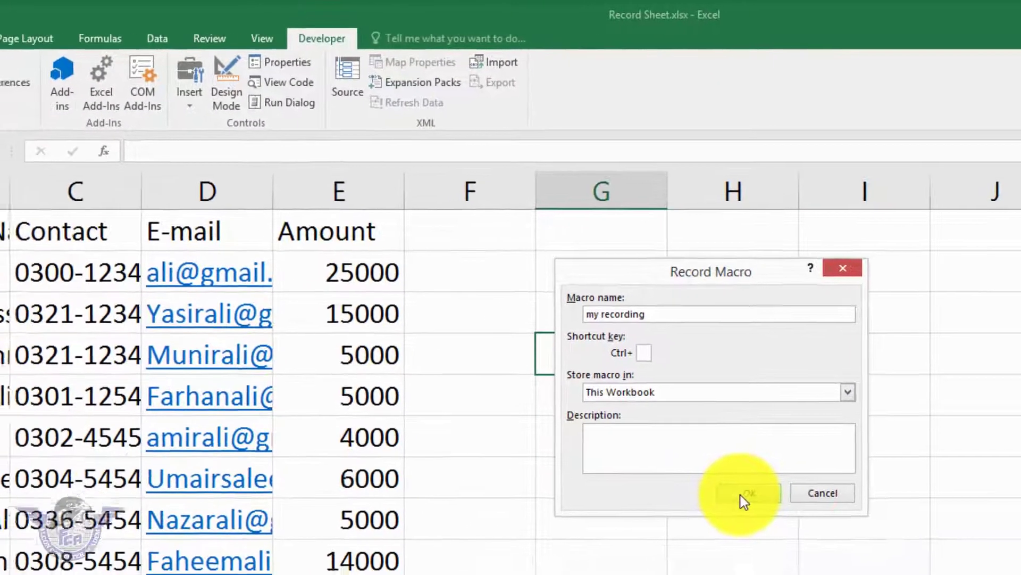
pyautogui.click(732, 524)
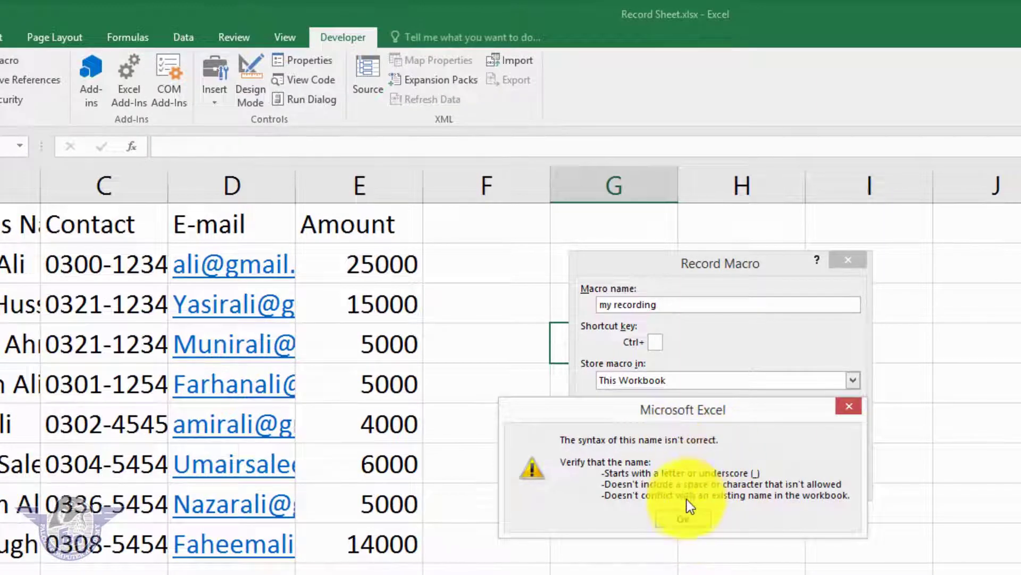
pyautogui.click(691, 518)
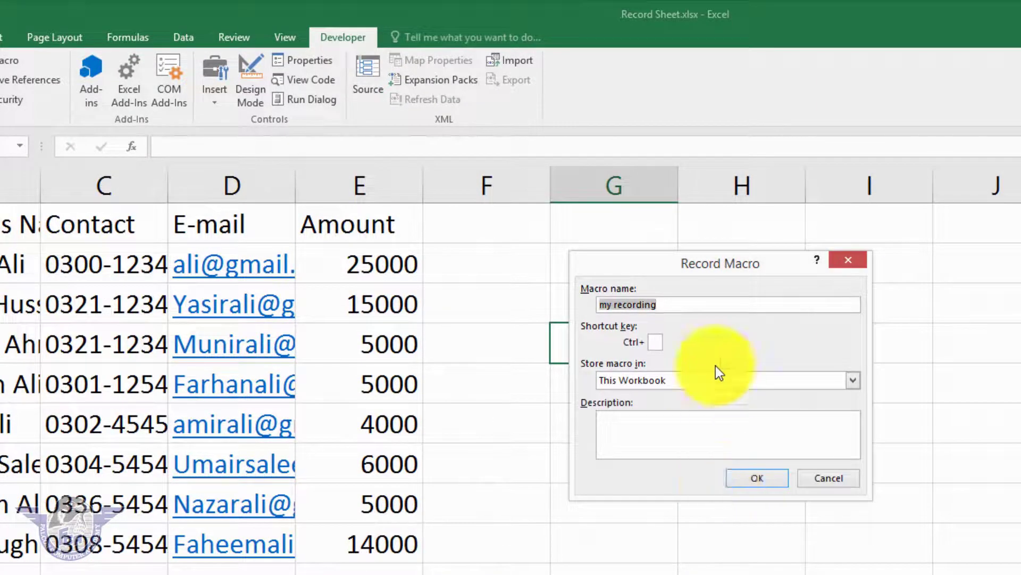
pyautogui.write('myr')
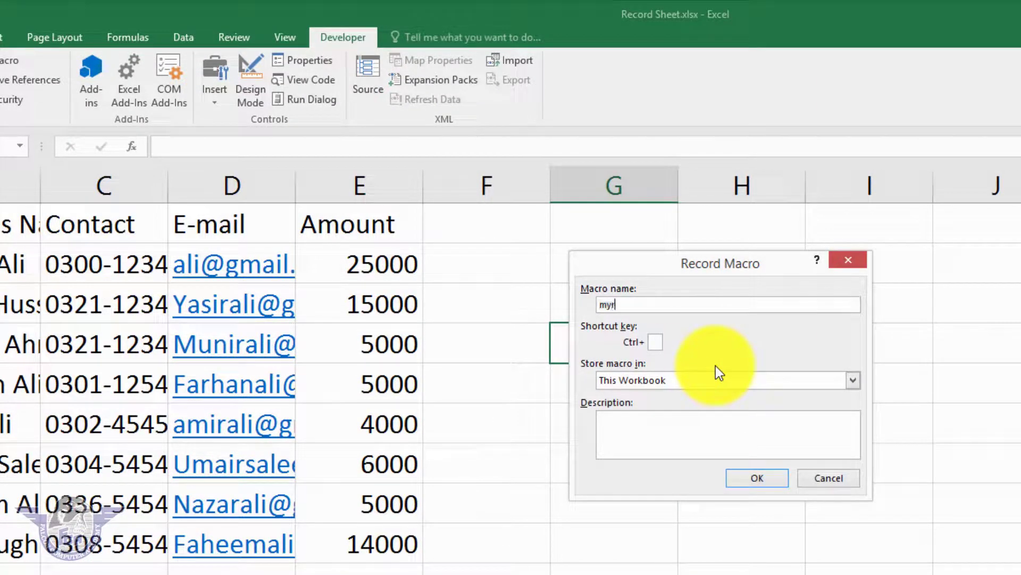
pyautogui.write('ecording')
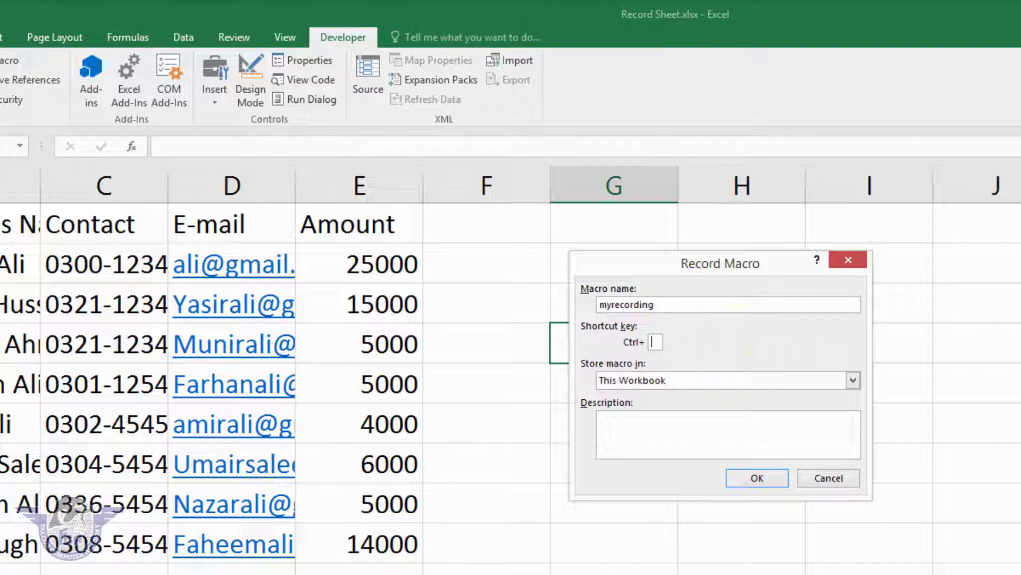
# Step: Give it shortcut Ctrl+q and the description 'macro record for sheet', stored in This Workbook
pyautogui.write('q')
pyautogui.click(641, 422)
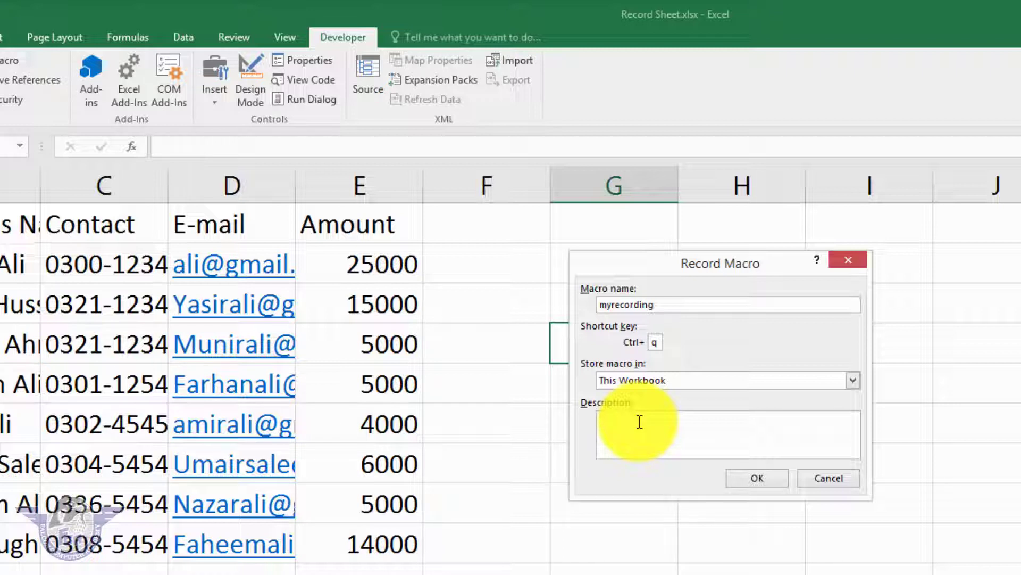
pyautogui.write('macro ')
pyautogui.write('reco')
pyautogui.write('rdi')
pyautogui.press('BackSpace')
pyautogui.write('for for')
pyautogui.press('BackSpace')
pyautogui.press('BackSpace')
pyautogui.write('or')
pyautogui.press('BackSpace')
pyautogui.press('BackSpace')
pyautogui.press('BackSpace')
pyautogui.write('sheet')
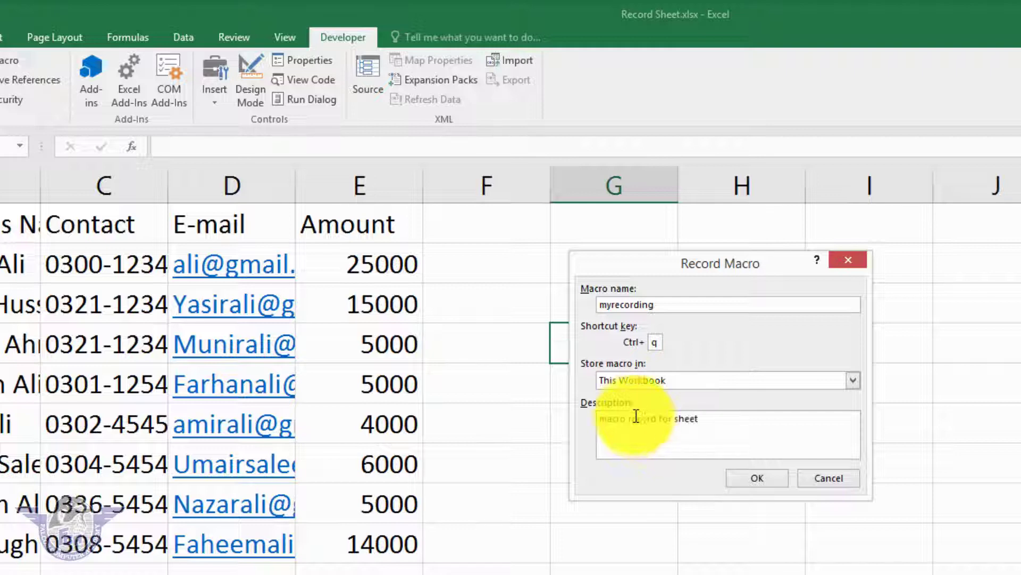
# Step: Confirm the myrecording setup with OK so recording begins
pyautogui.click(766, 481)
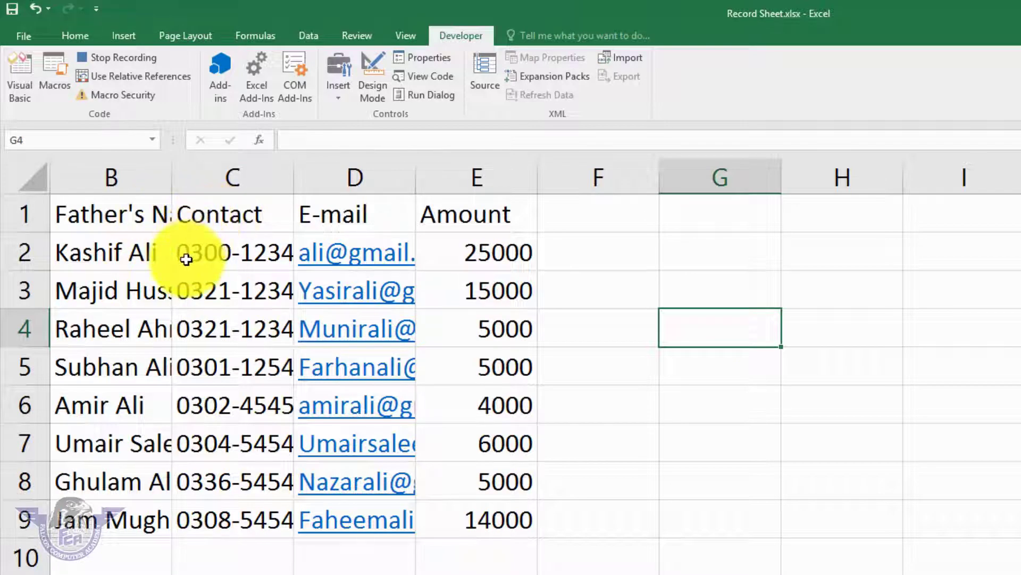
# Step: AutoFit the widths of columns A through E, then return to cell A1
pyautogui.moveTo(126, 177); pyautogui.dragTo(494, 211)
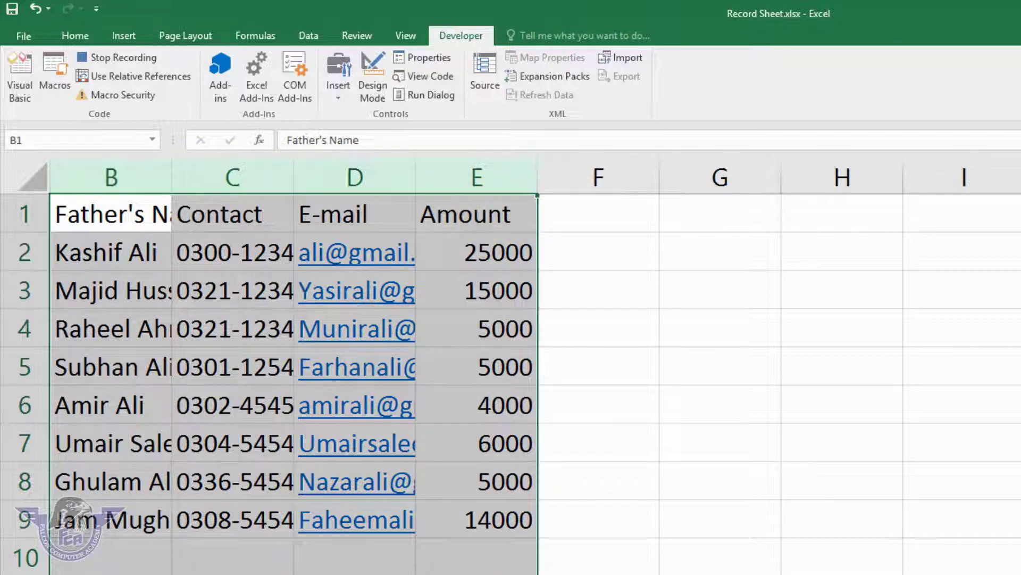
pyautogui.hscroll(-1, 511, 367)
pyautogui.moveTo(113, 176); pyautogui.dragTo(616, 210)
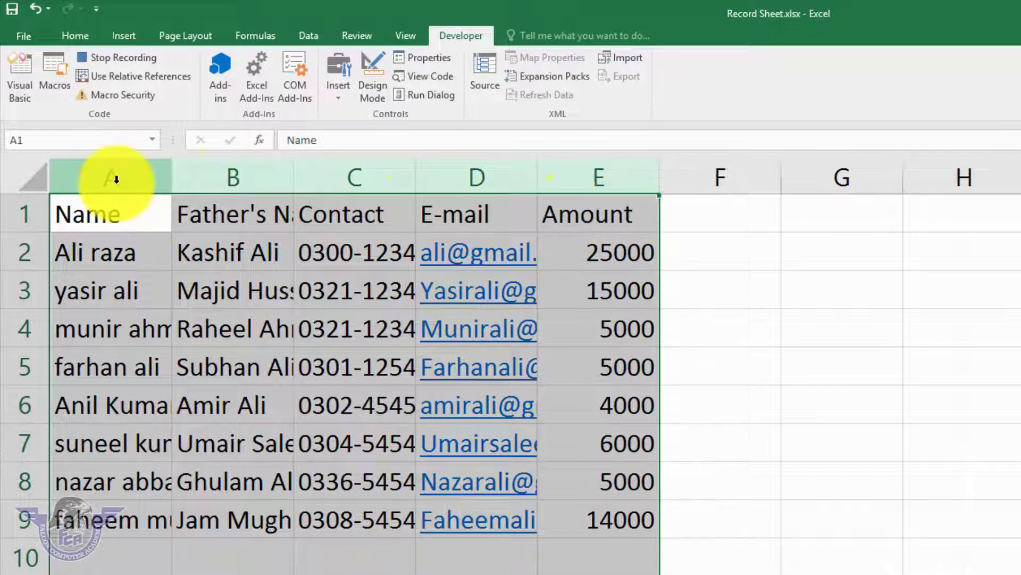
pyautogui.moveTo(116, 179); pyautogui.dragTo(356, 186)
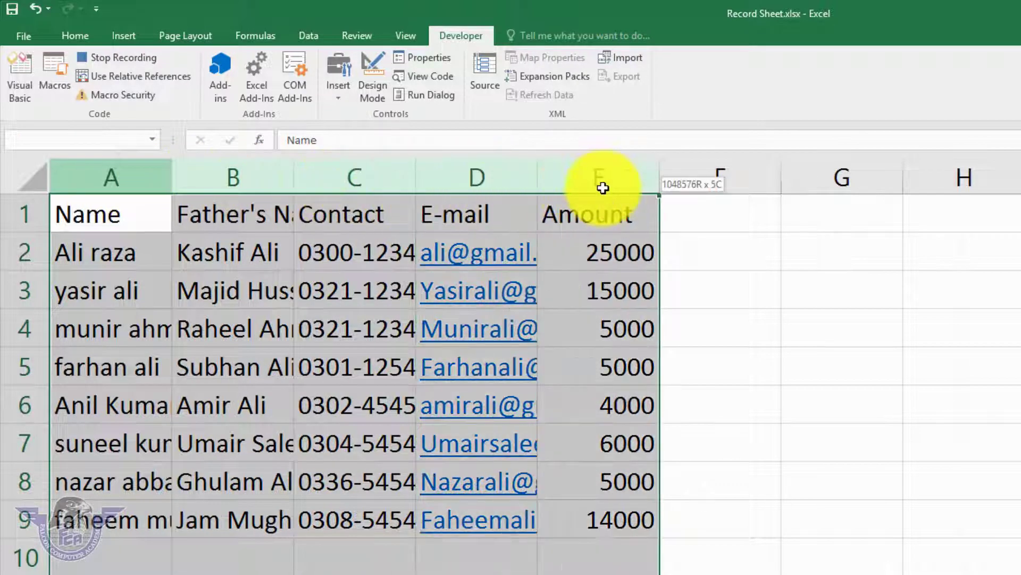
pyautogui.moveTo(355, 185); pyautogui.dragTo(599, 187)
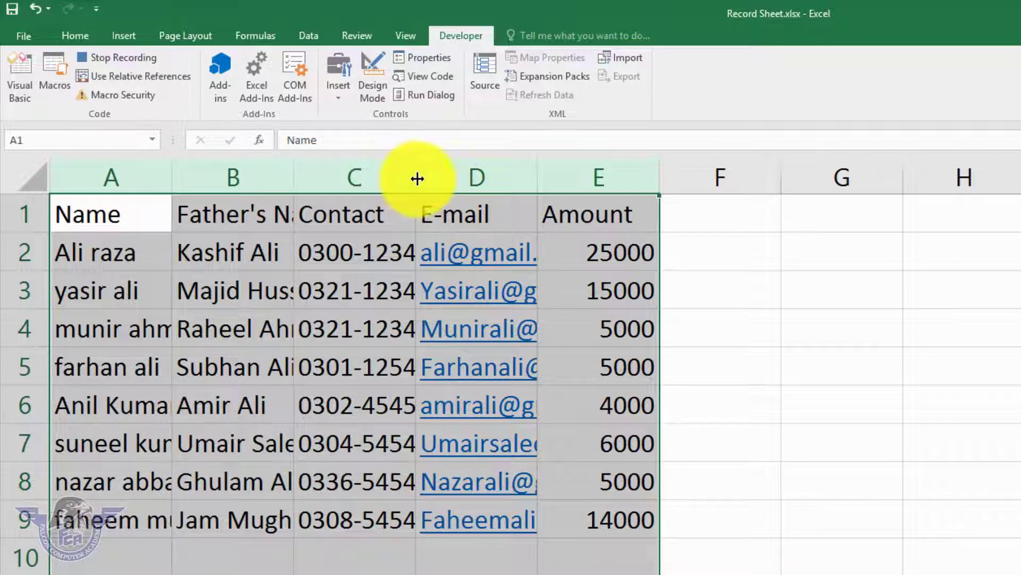
pyautogui.doubleClick(417, 178)
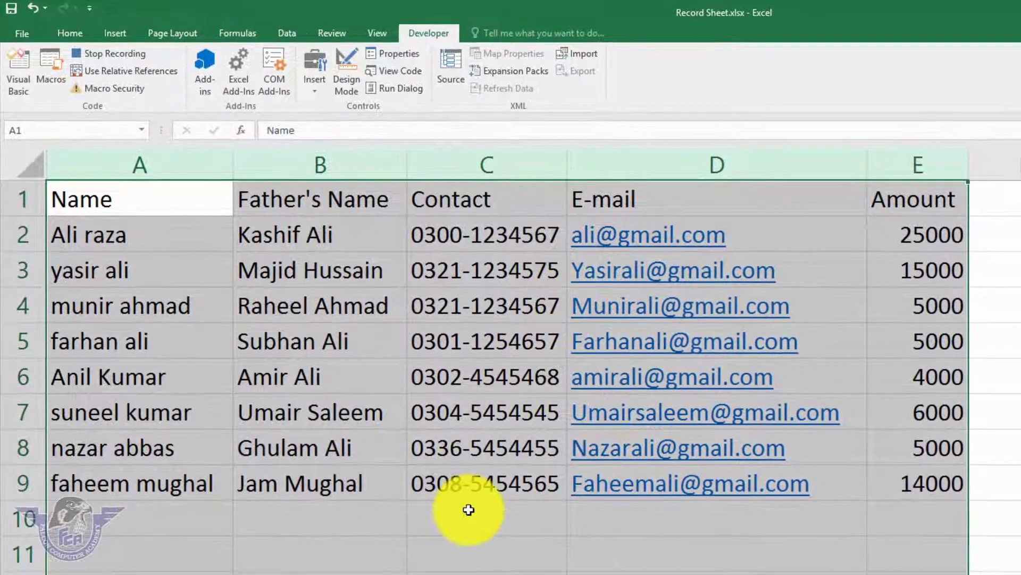
pyautogui.click(468, 510)
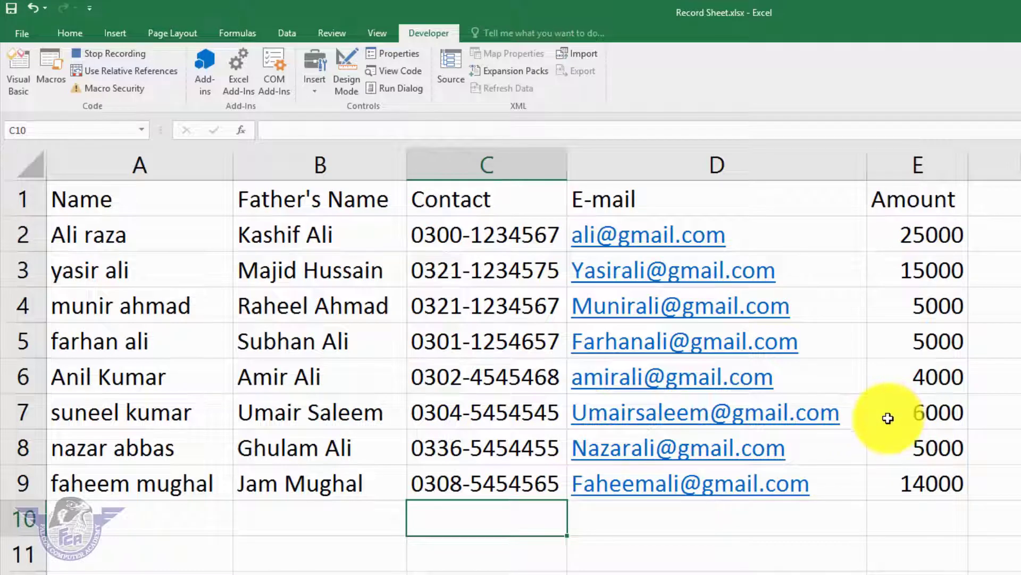
pyautogui.click(200, 203)
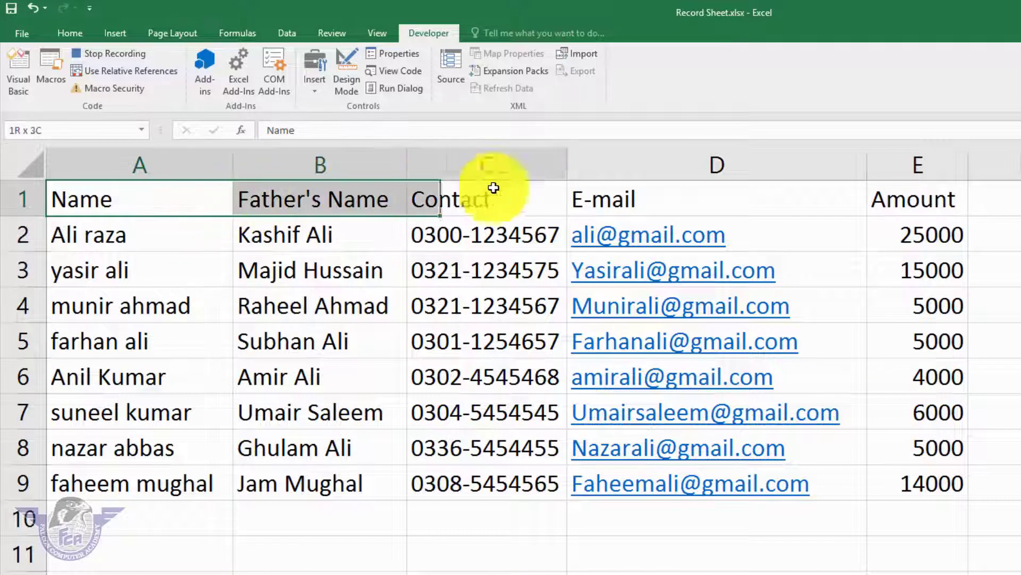
# Step: Give header row A1:E1 a blue fill with white, bold, centred text
pyautogui.moveTo(200, 203); pyautogui.dragTo(884, 197)
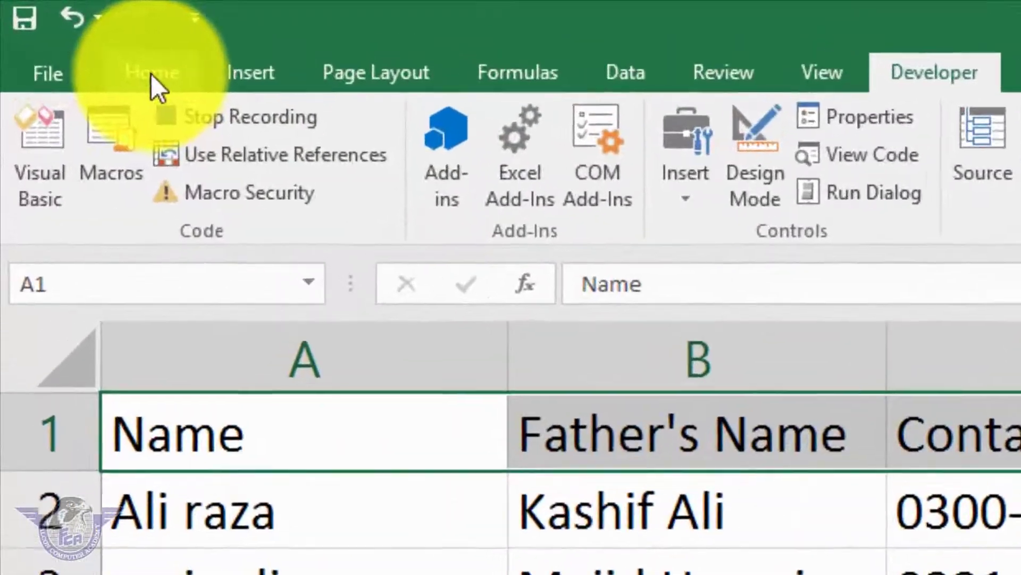
pyautogui.click(151, 74)
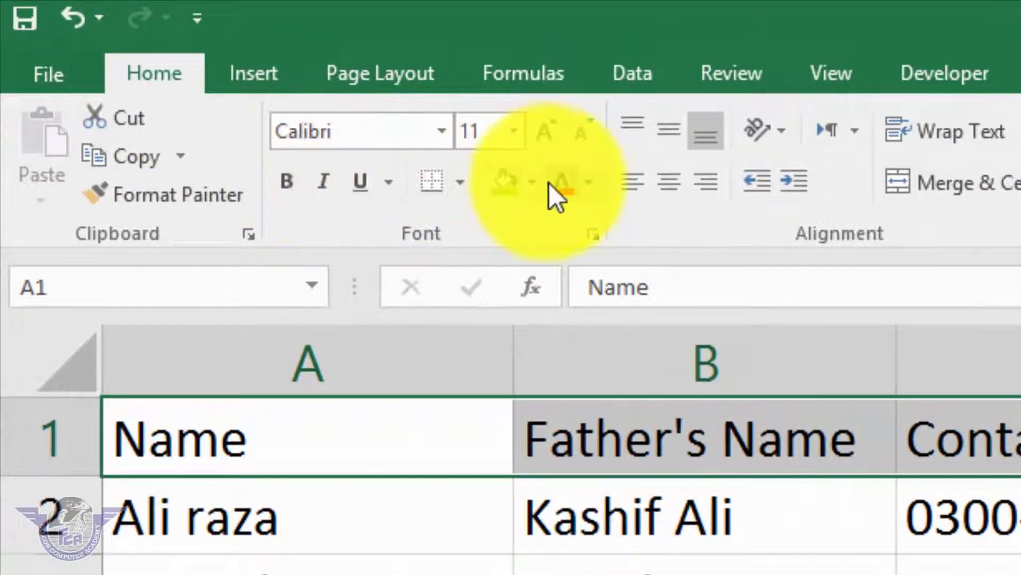
pyautogui.click(531, 183)
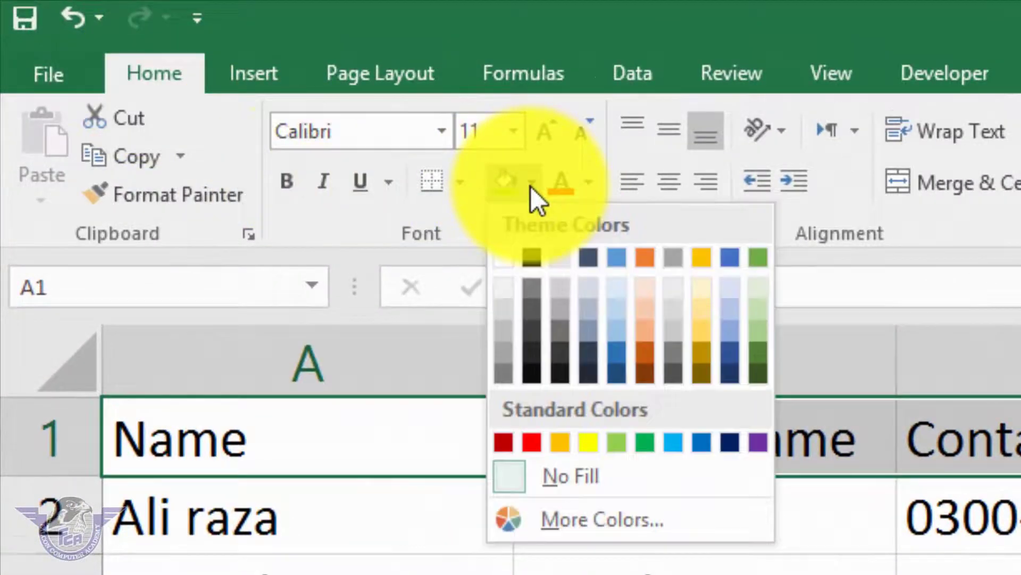
pyautogui.click(702, 442)
pyautogui.click(590, 182)
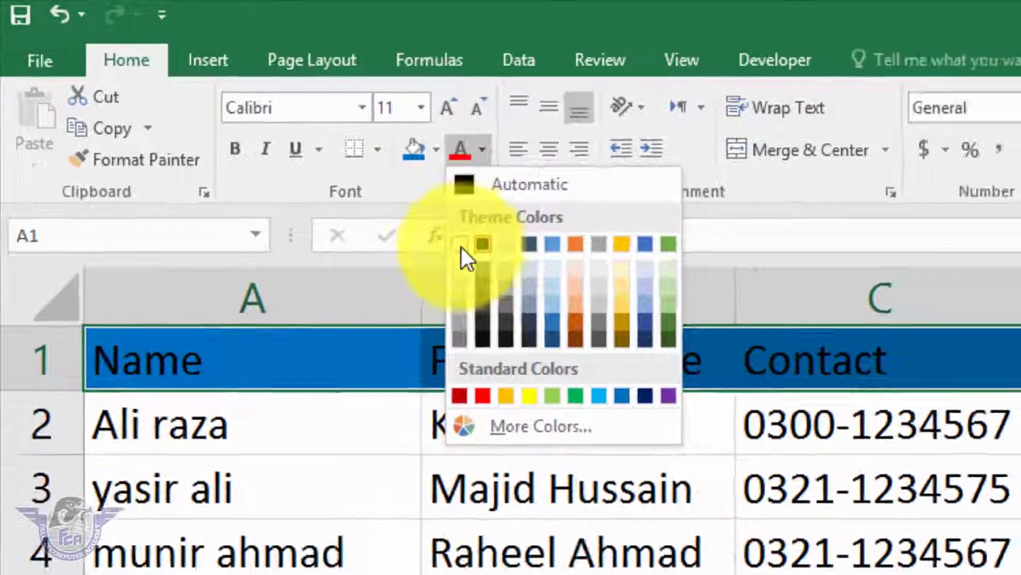
pyautogui.click(462, 245)
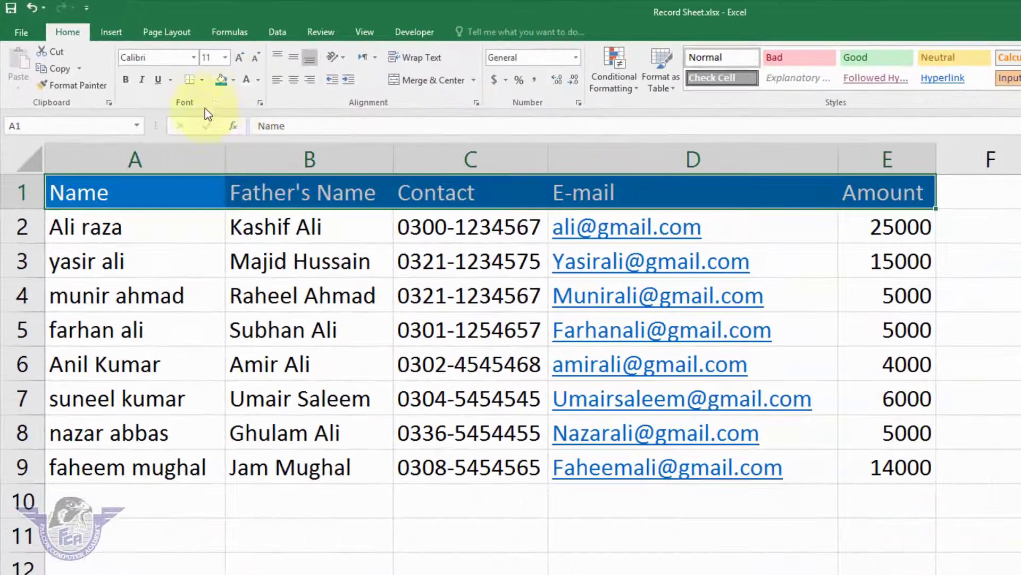
pyautogui.click(129, 82)
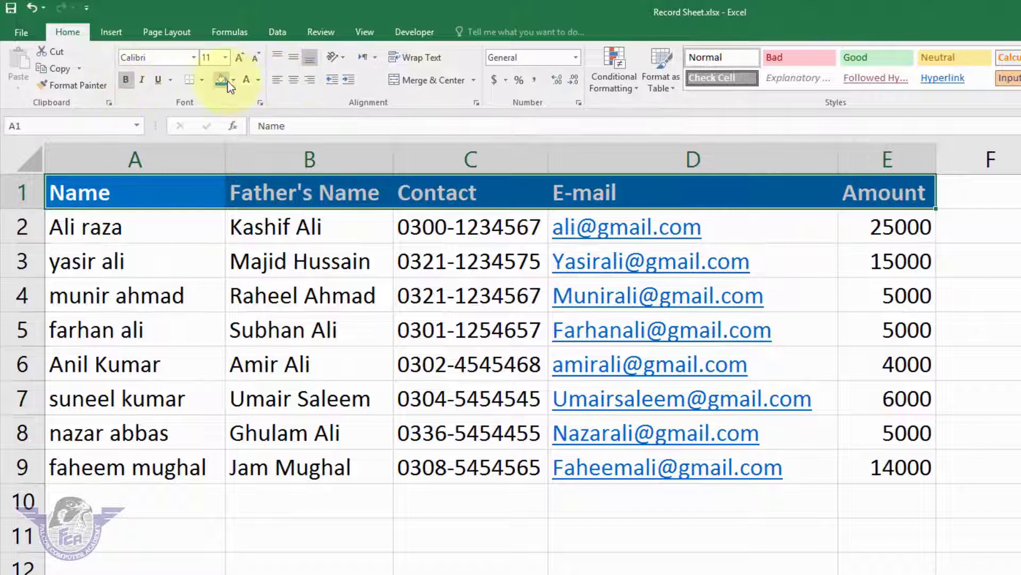
pyautogui.click(294, 86)
# Step: Make data cells A2:E9 centred and bold with All Borders
pyautogui.moveTo(194, 224)
pyautogui.mouseDown()
pyautogui.moveTo(307, 236)
pyautogui.moveTo(864, 460)
pyautogui.mouseUp()
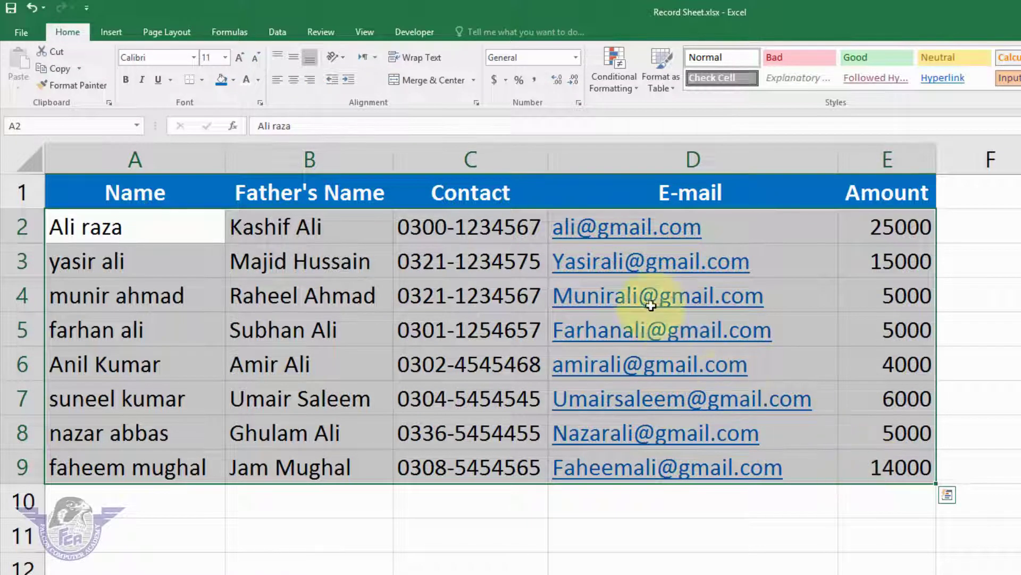
pyautogui.click(295, 82)
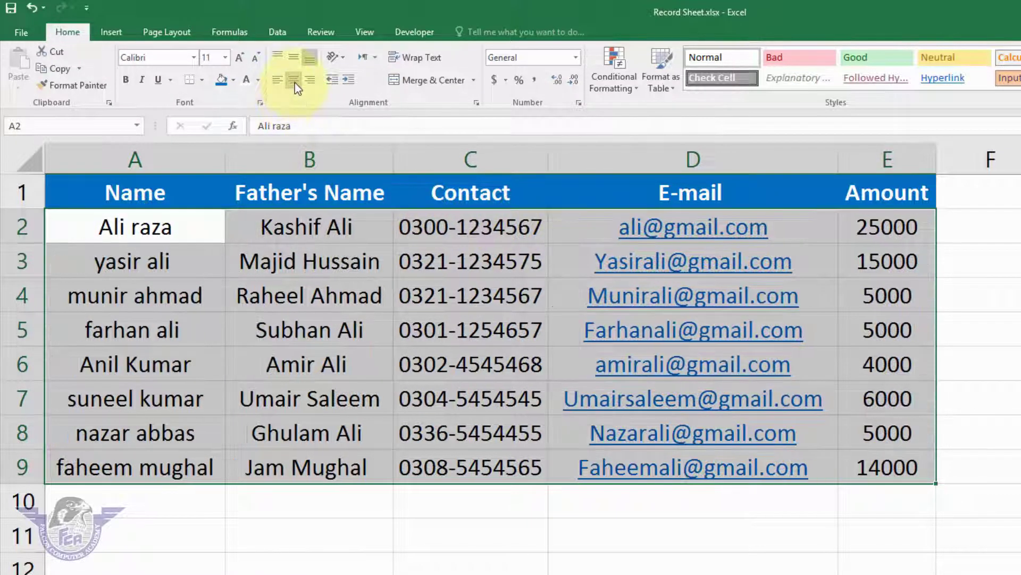
pyautogui.click(126, 80)
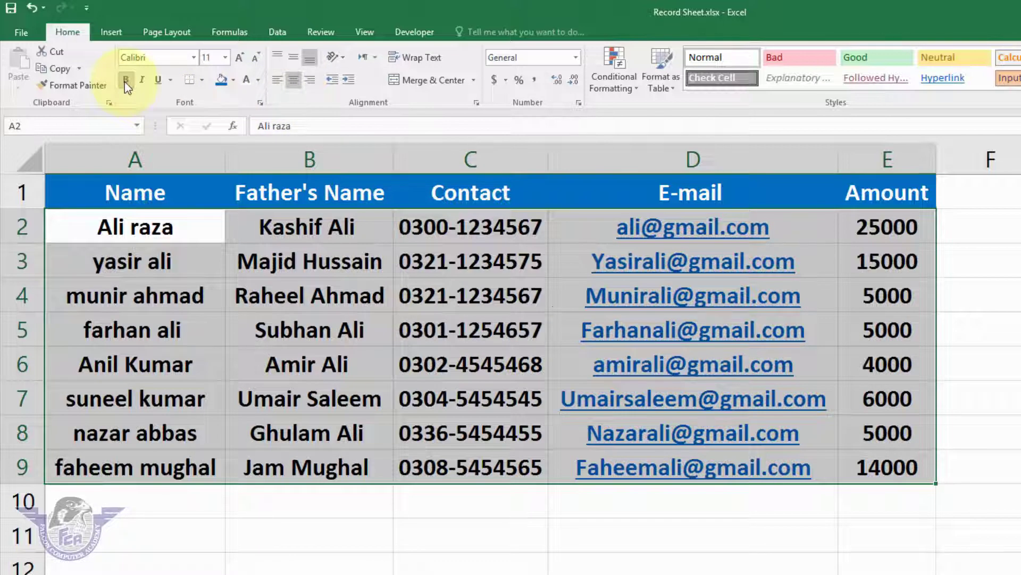
pyautogui.click(202, 84)
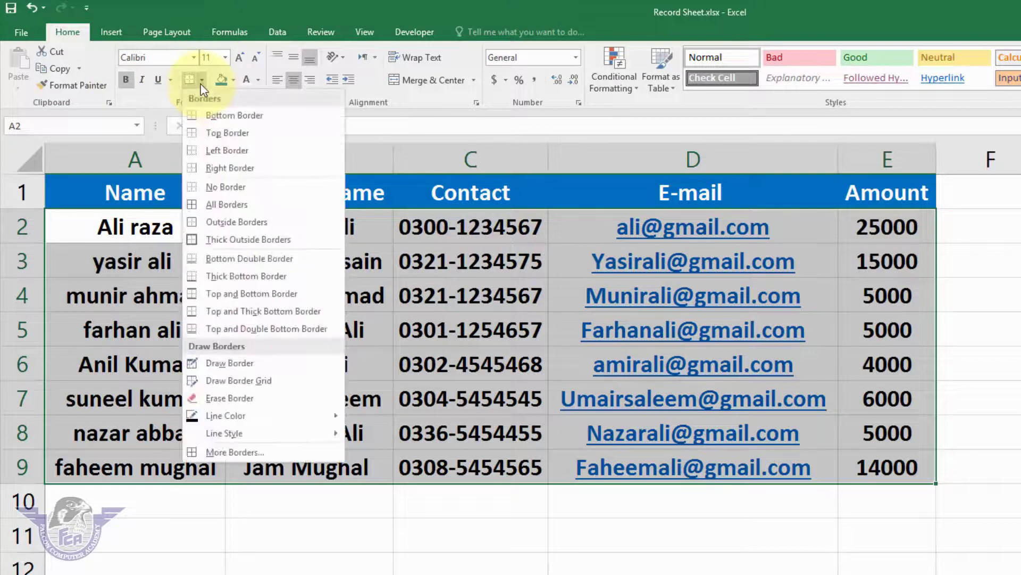
pyautogui.click(218, 200)
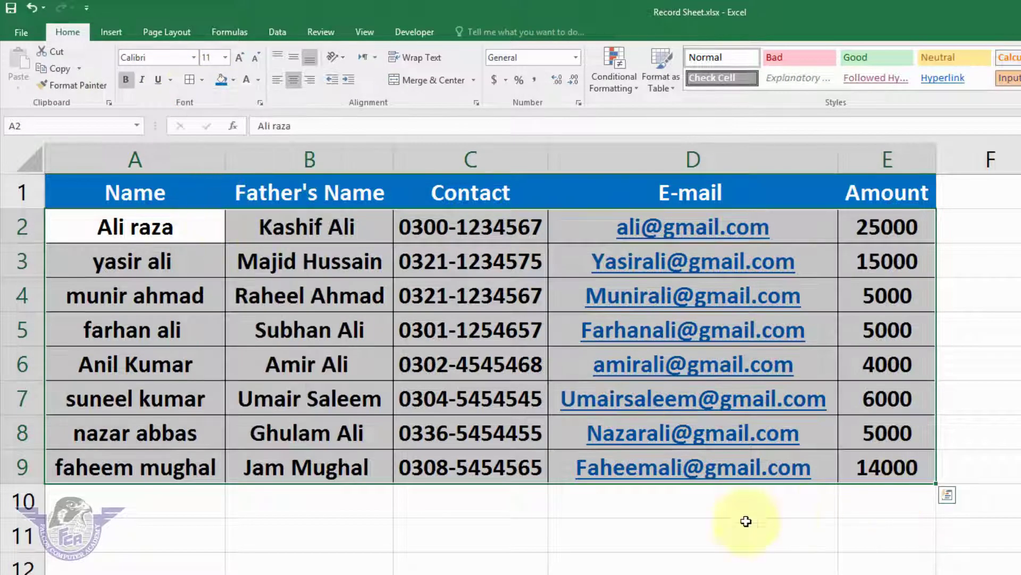
# Step: Total the Amount column in E10 with =SUM(E2:E9), showing 79000, and merge A10:D10
pyautogui.click(896, 515)
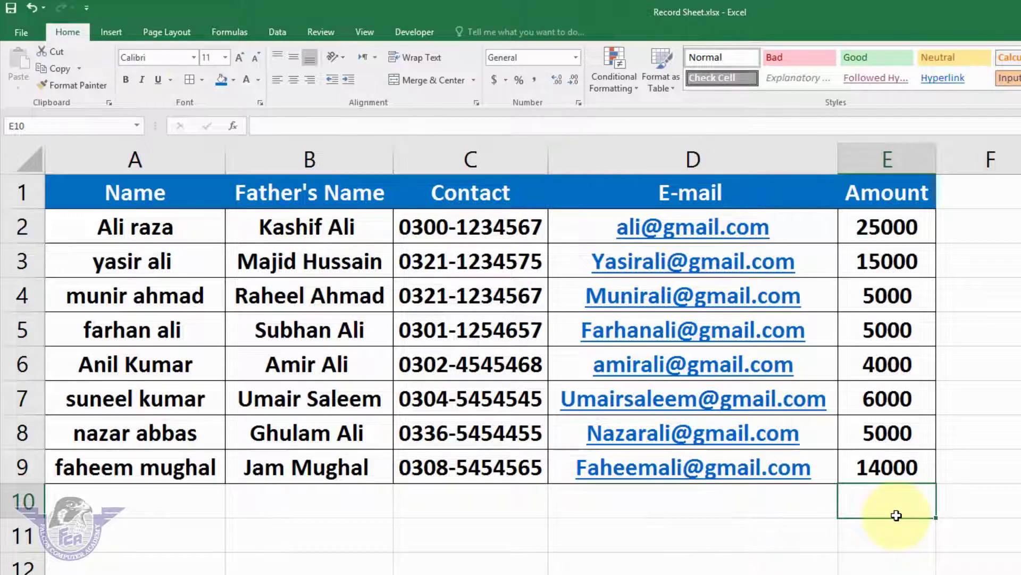
pyautogui.hotkey('alt', '=')
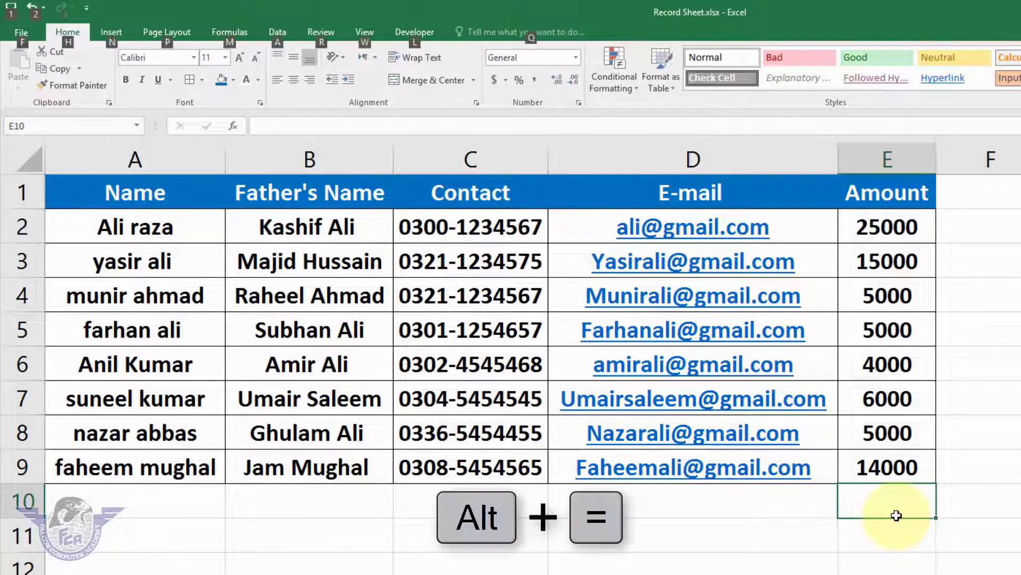
pyautogui.hotkey('alt', '=')
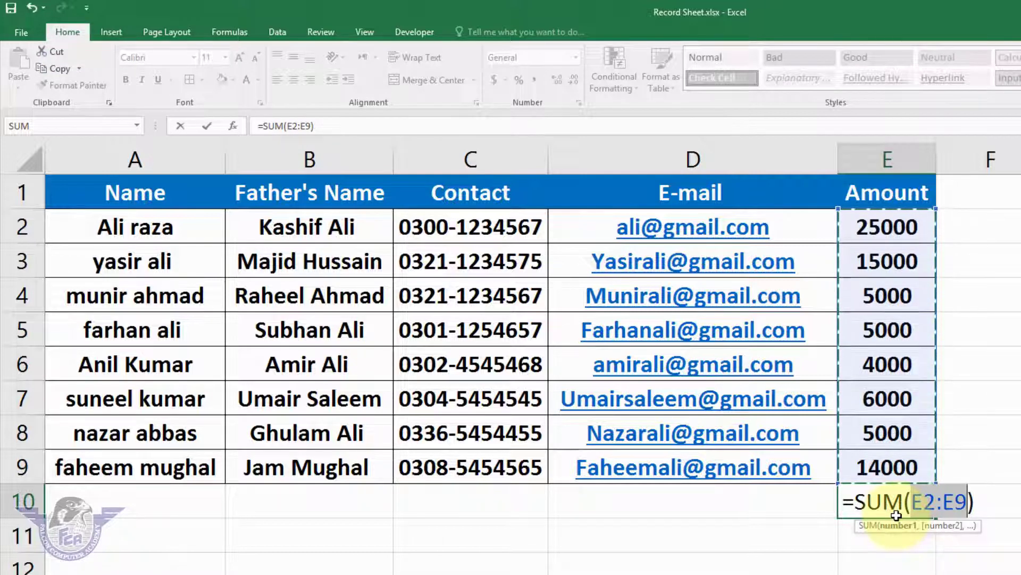
pyautogui.press('Return')
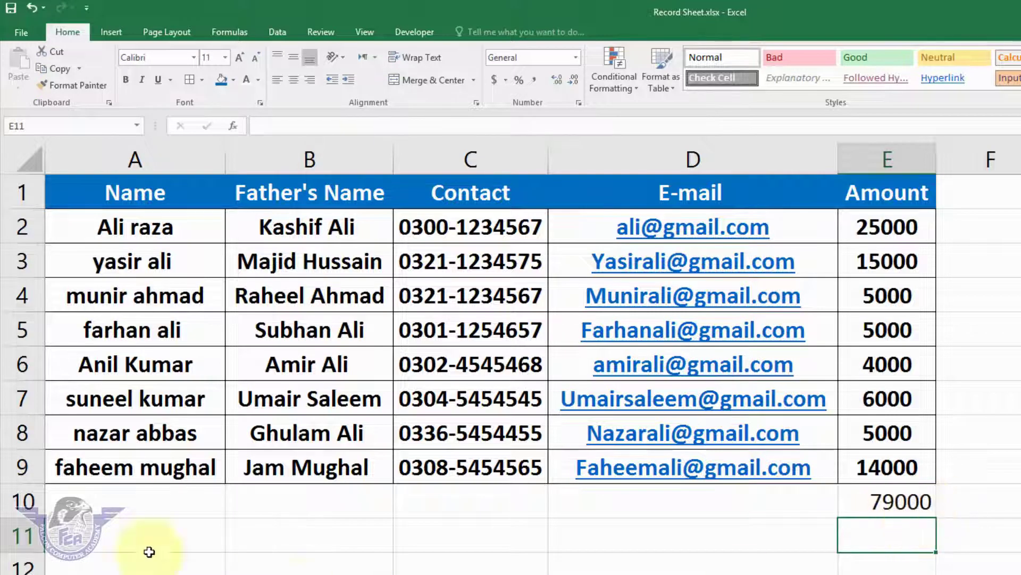
pyautogui.moveTo(124, 507); pyautogui.dragTo(623, 501)
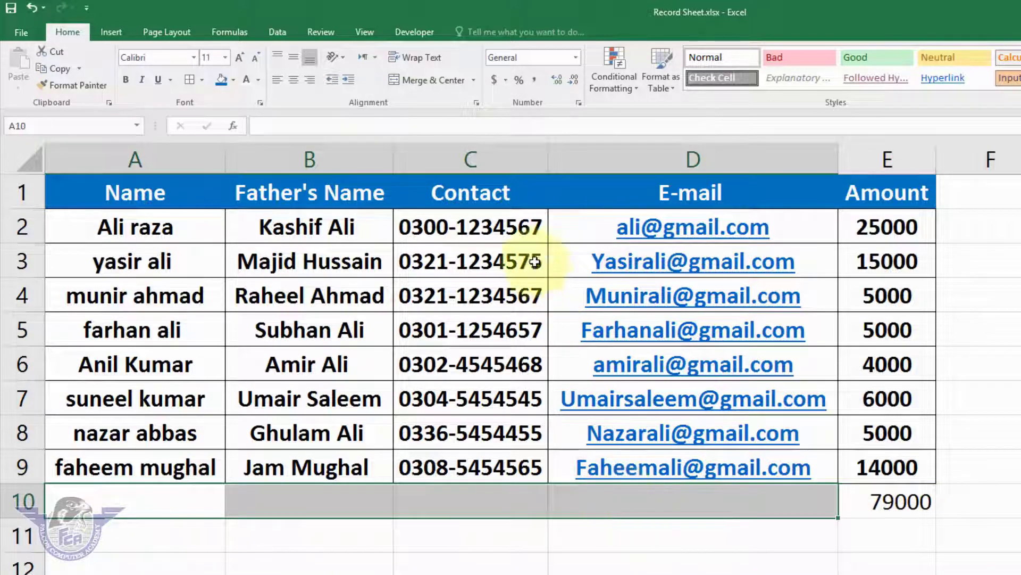
pyautogui.click(436, 84)
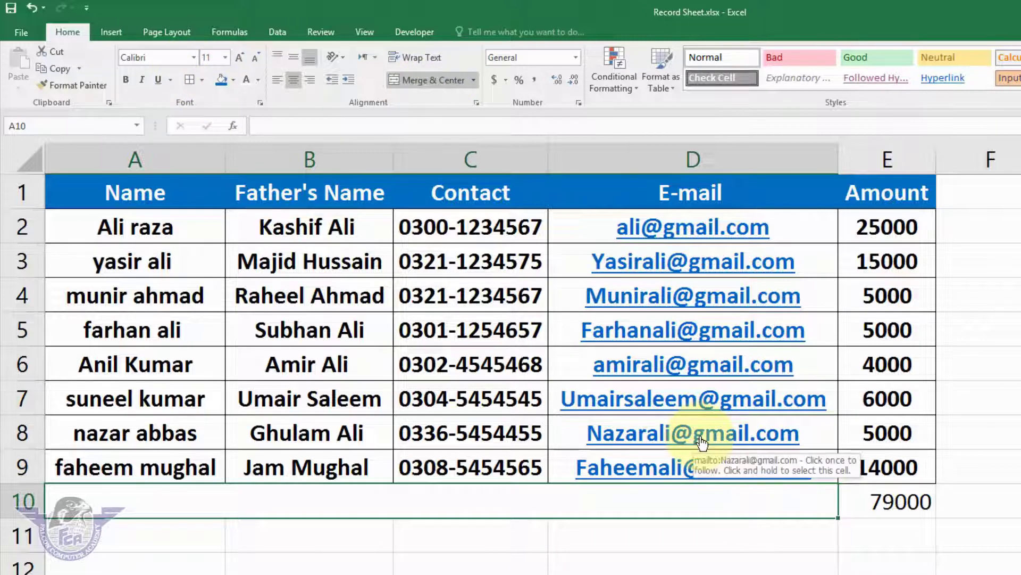
# Step: Label the merged A10 cell 'Total', right-align it, and fill row A10:E10 orange
pyautogui.write('Total')
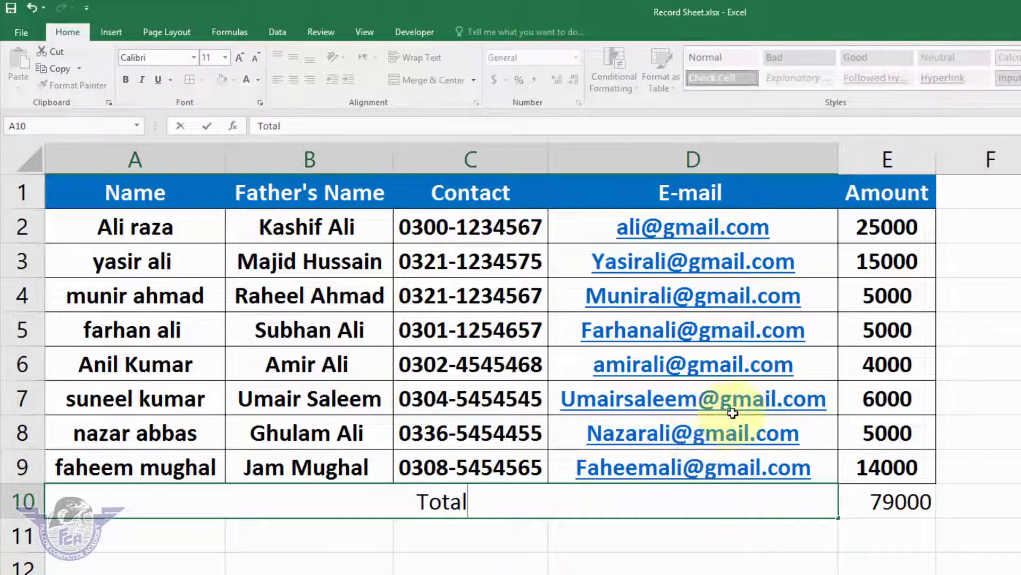
pyautogui.click(511, 559)
pyautogui.click(469, 501)
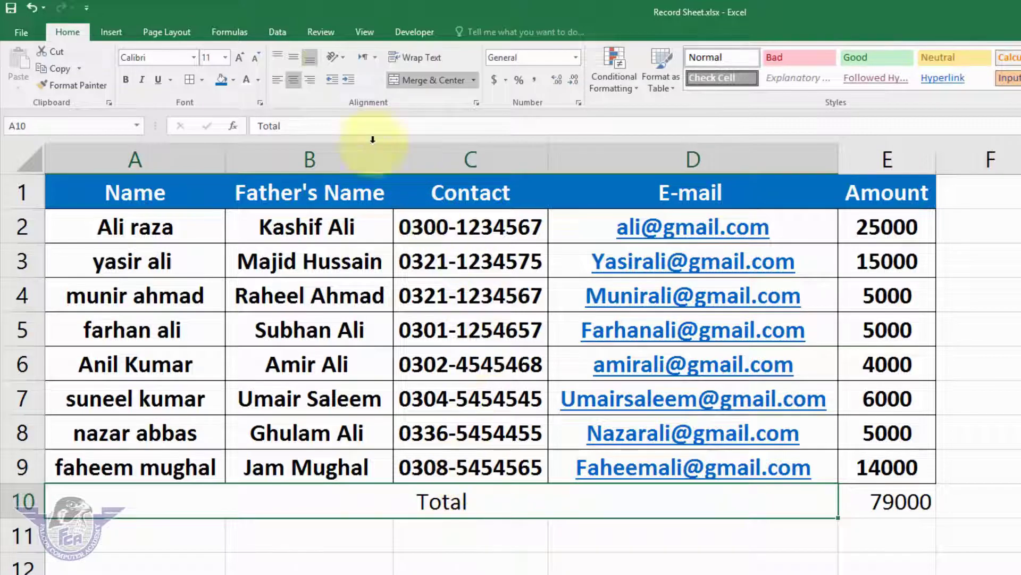
pyautogui.click(312, 81)
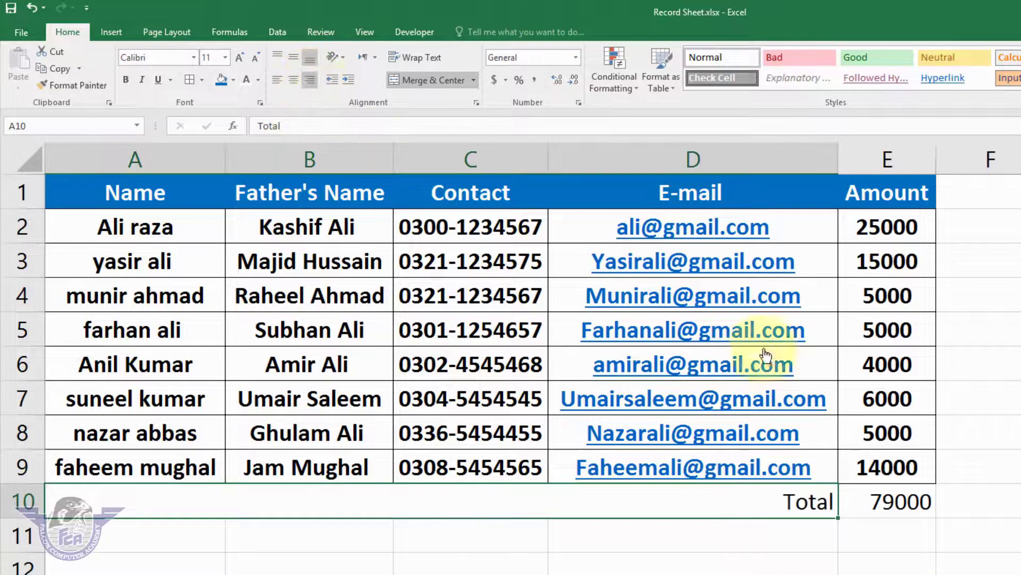
pyautogui.moveTo(912, 502); pyautogui.dragTo(787, 497)
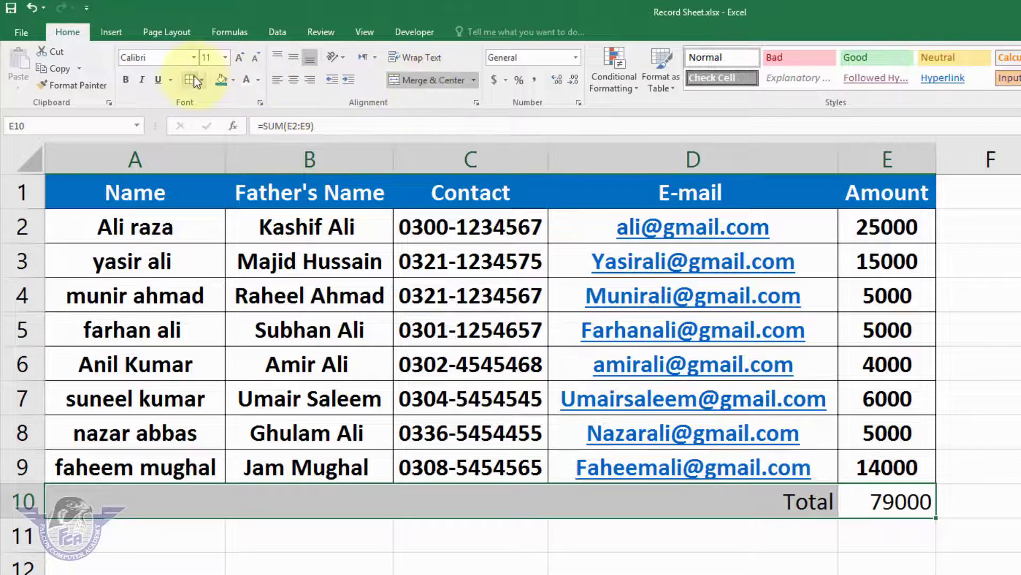
pyautogui.click(761, 557)
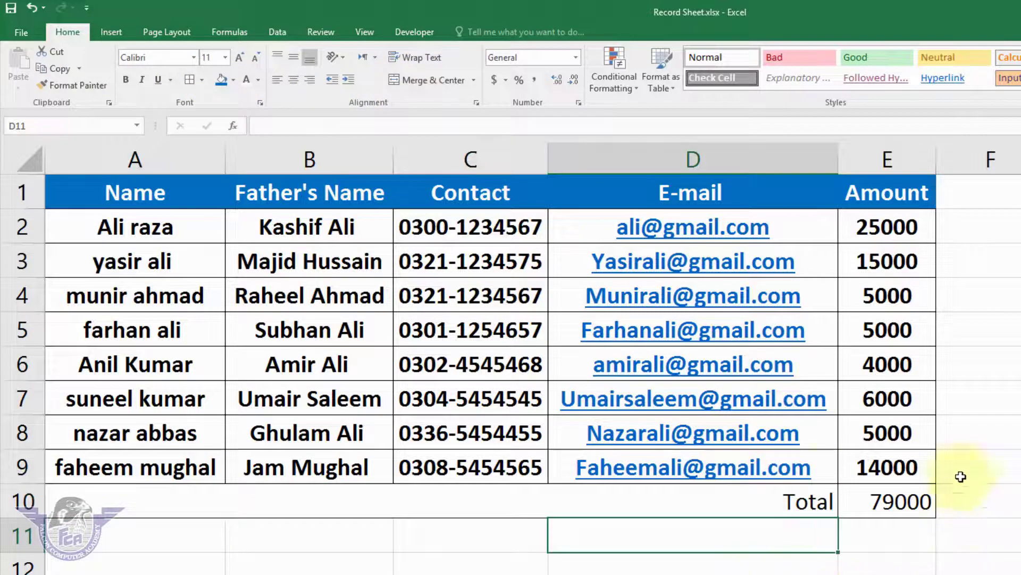
pyautogui.moveTo(745, 512); pyautogui.dragTo(850, 500)
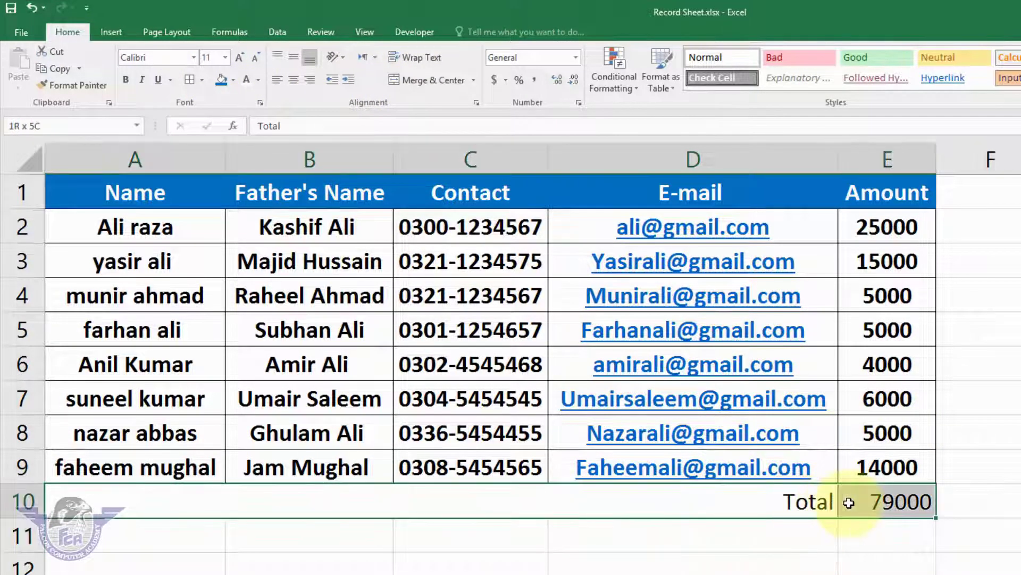
pyautogui.click(233, 81)
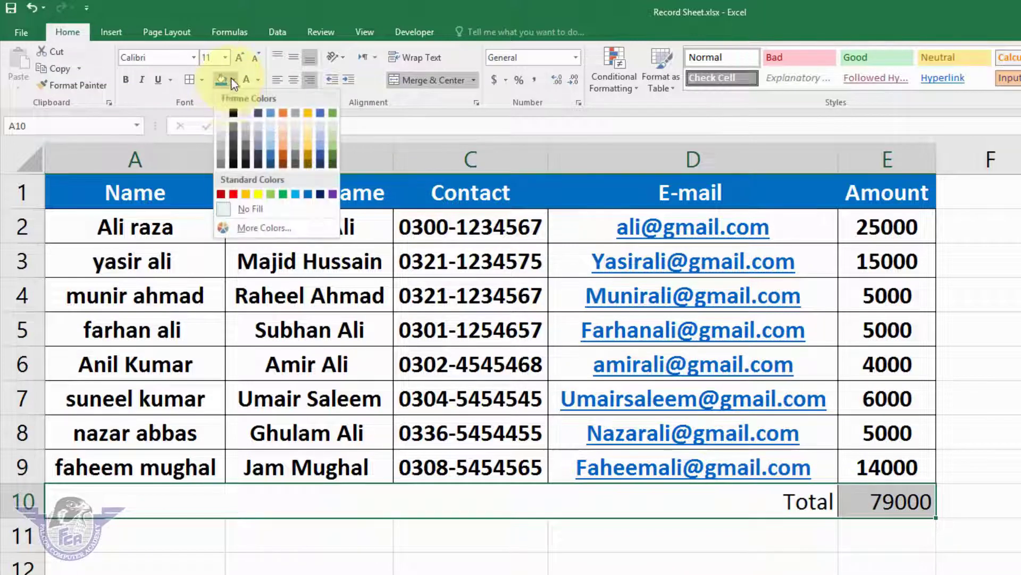
pyautogui.click(246, 194)
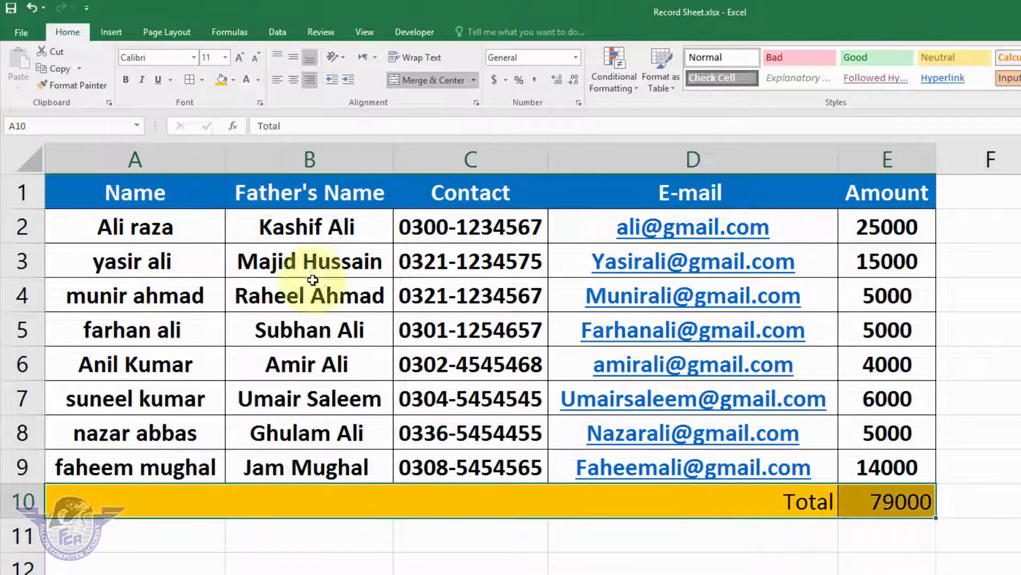
pyautogui.click(714, 570)
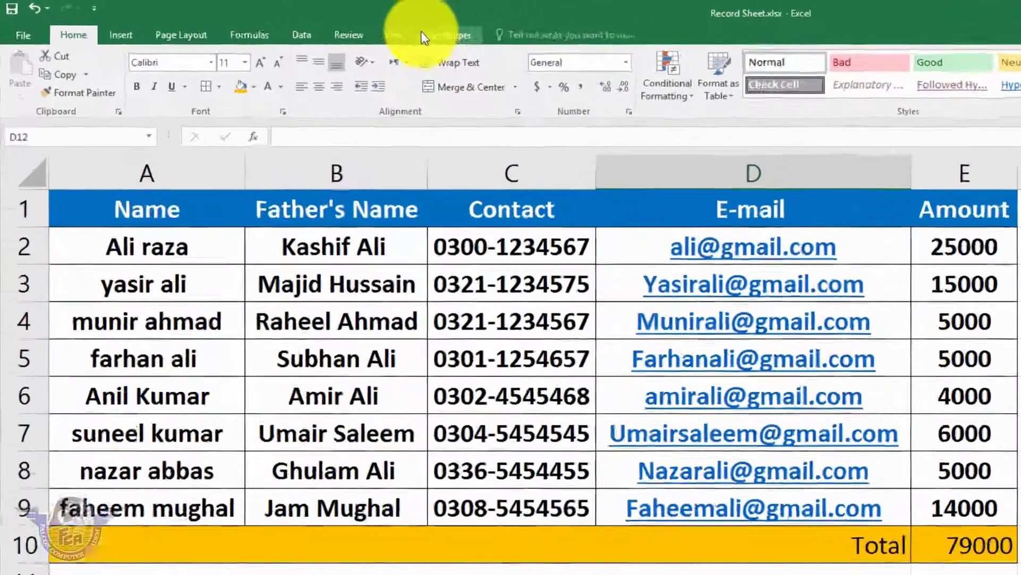
# Step: Stop the myrecording macro using Stop Recording on the Developer tab
pyautogui.click(269, 24)
pyautogui.click(928, 118)
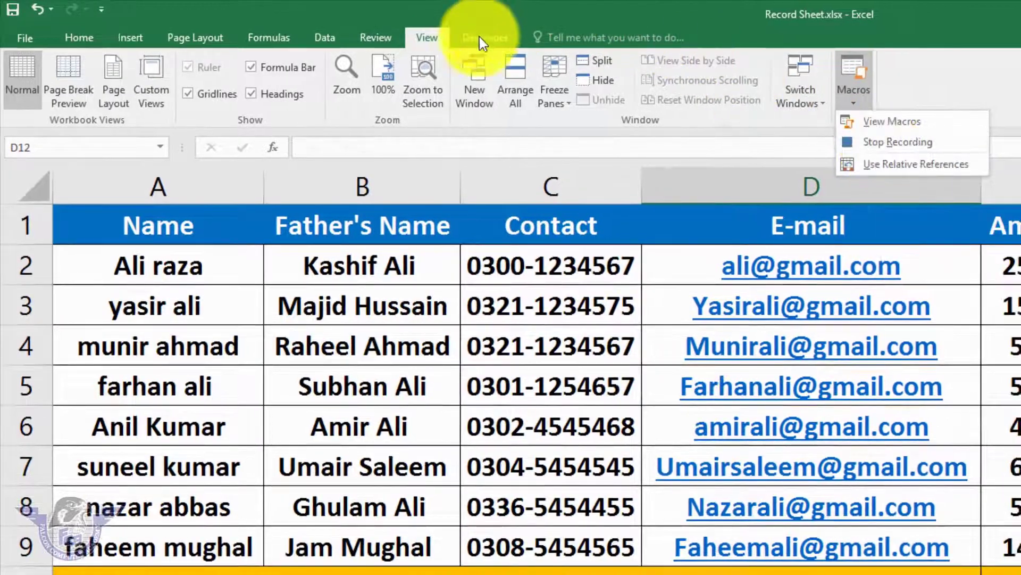
pyautogui.click(482, 37)
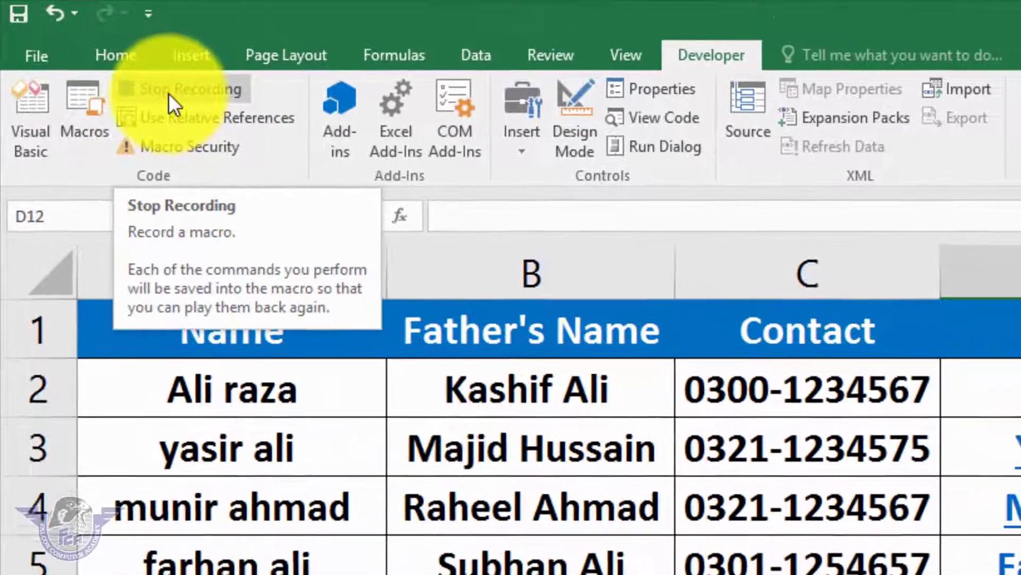
pyautogui.click(174, 99)
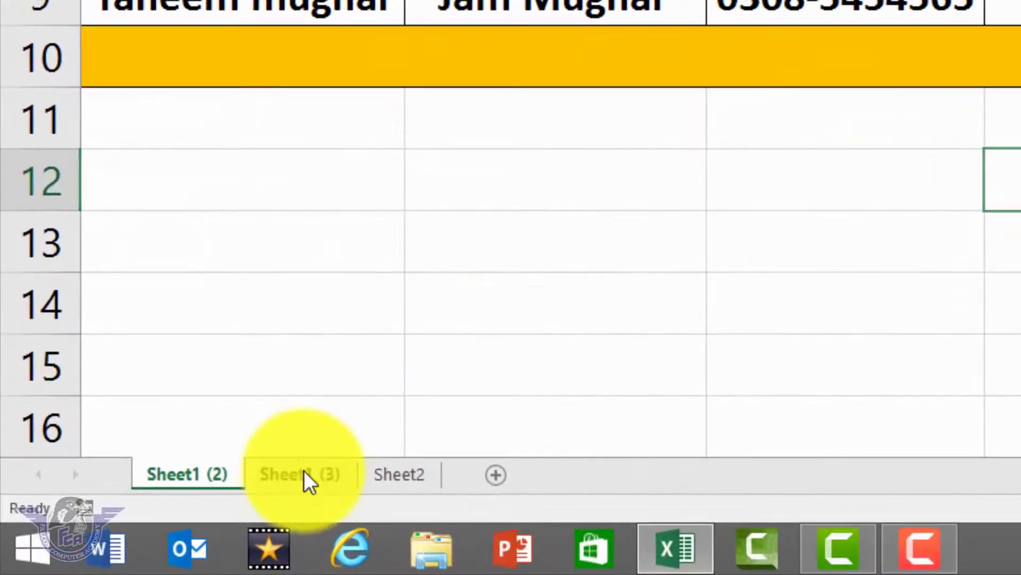
# Step: Run the myrecording macro on Sheet1 (3) from the Developer Macros list
pyautogui.click(304, 470)
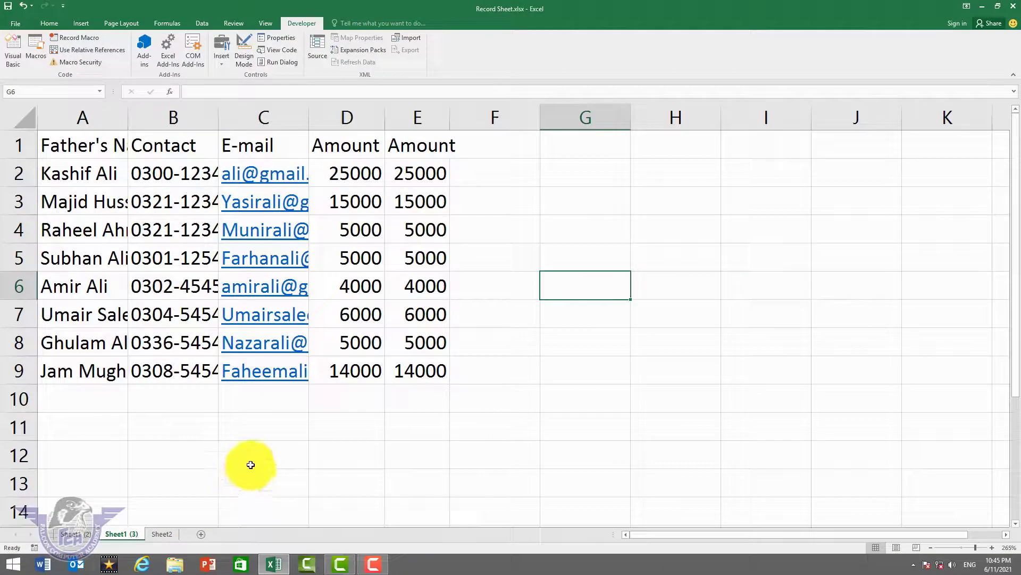
pyautogui.click(267, 420)
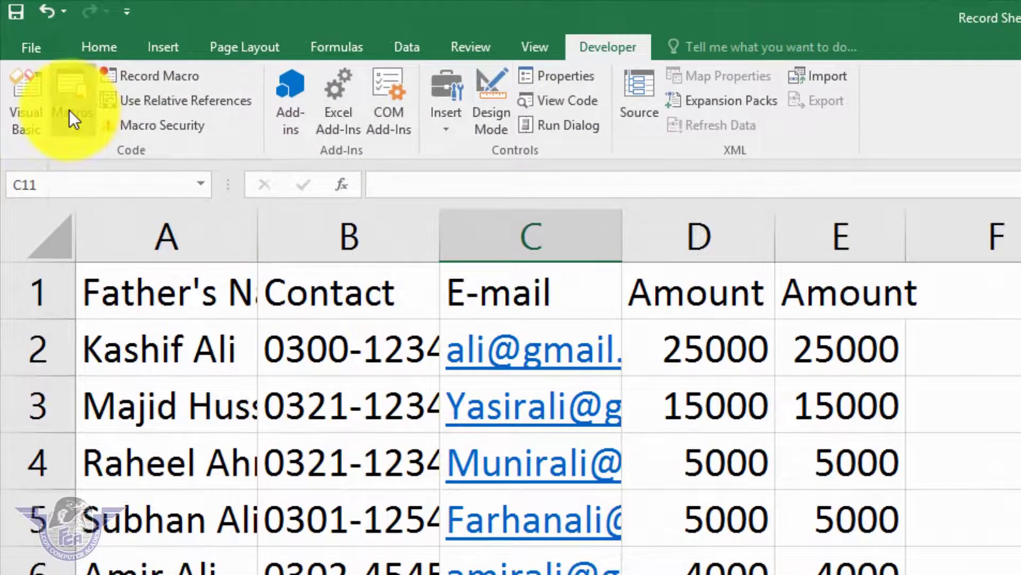
pyautogui.click(70, 112)
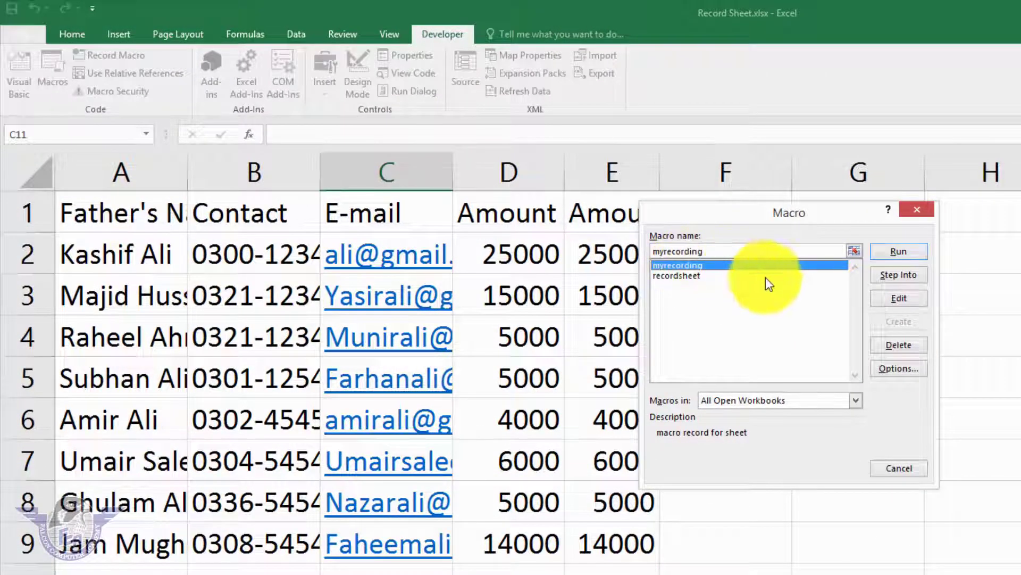
pyautogui.click(912, 249)
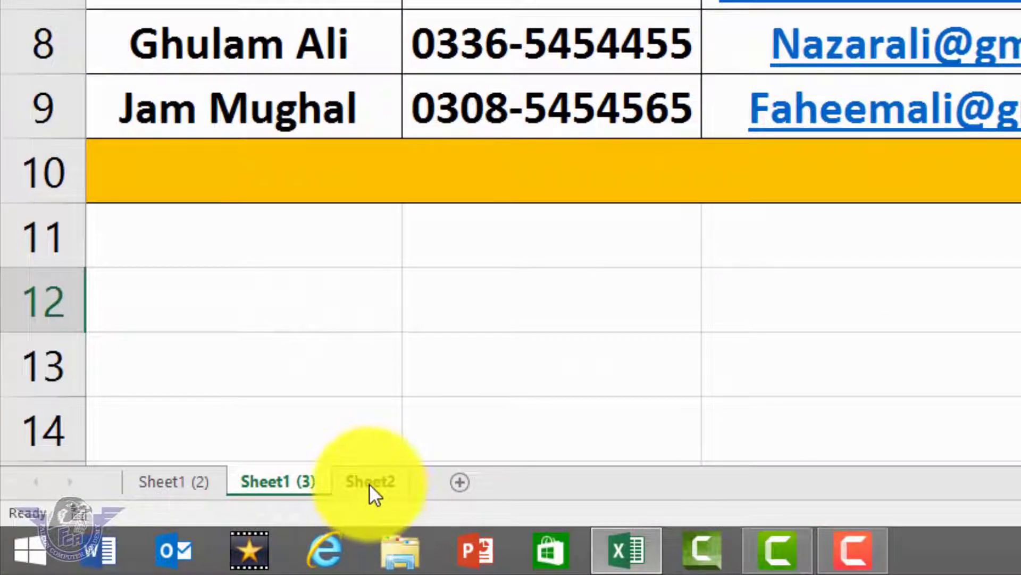
# Step: Run myrecording on Sheet2's course table from D10, producing the 65000 Total, then view workbook Info
pyautogui.click(369, 483)
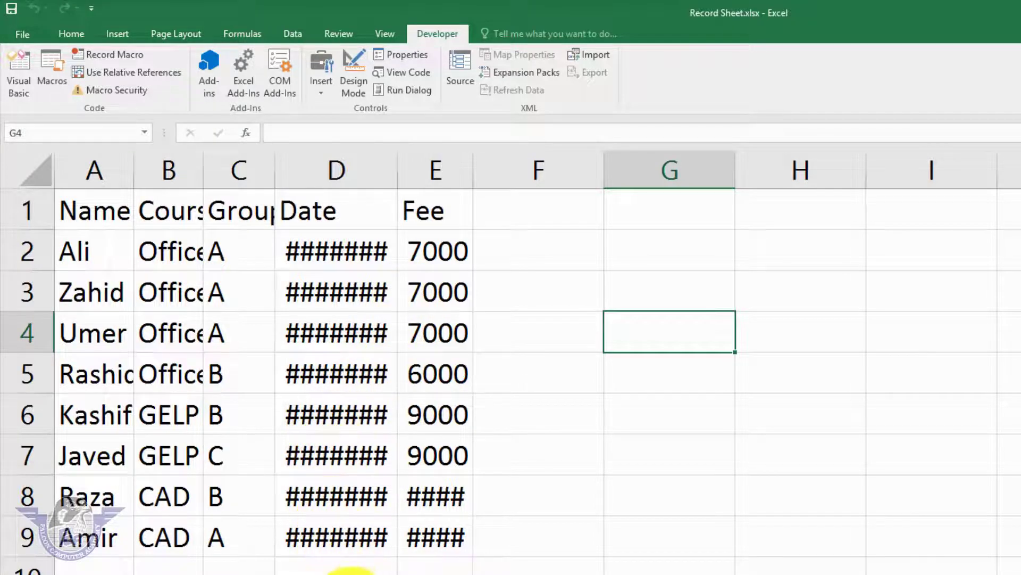
pyautogui.click(349, 565)
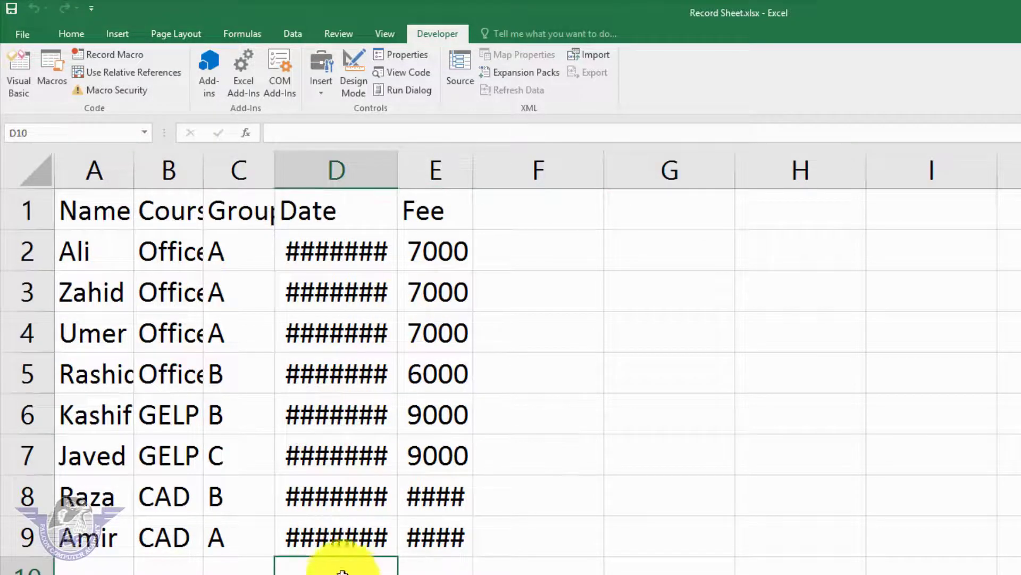
pyautogui.click(51, 72)
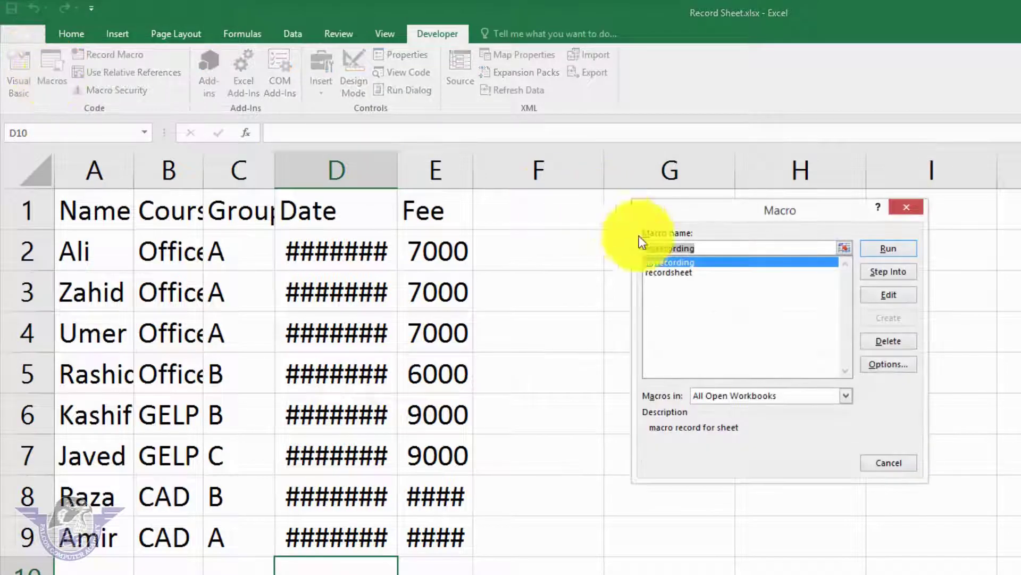
pyautogui.click(888, 249)
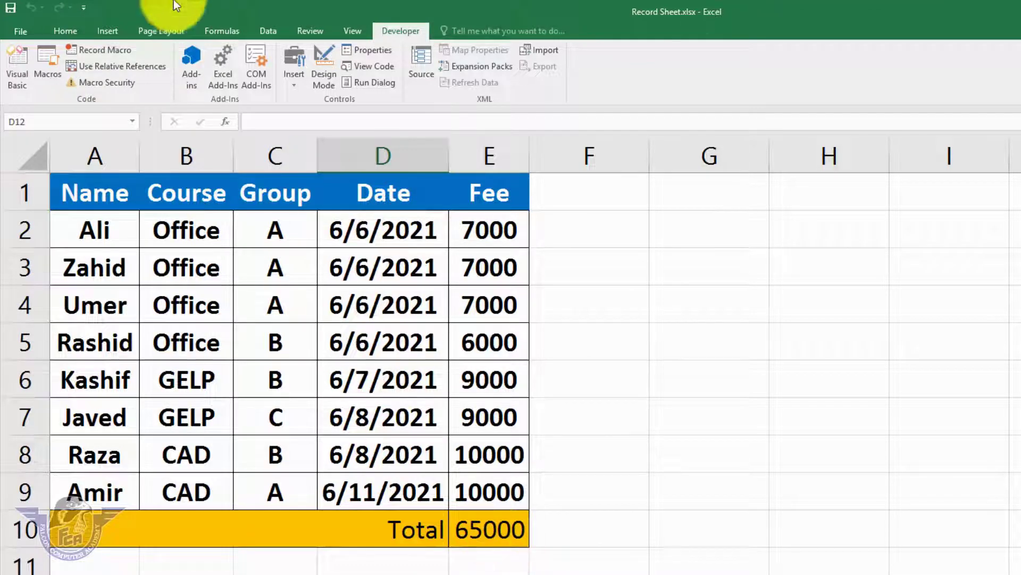
pyautogui.click(24, 30)
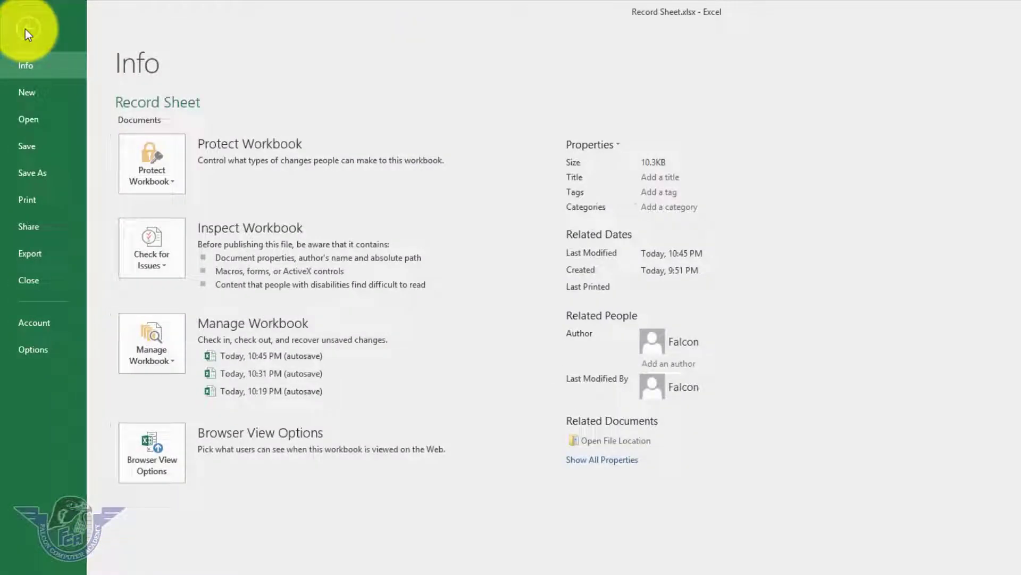
# Step: Save the workbook as an Excel Macro-Enabled Workbook named 'My Personal Macro'
pyautogui.click(42, 172)
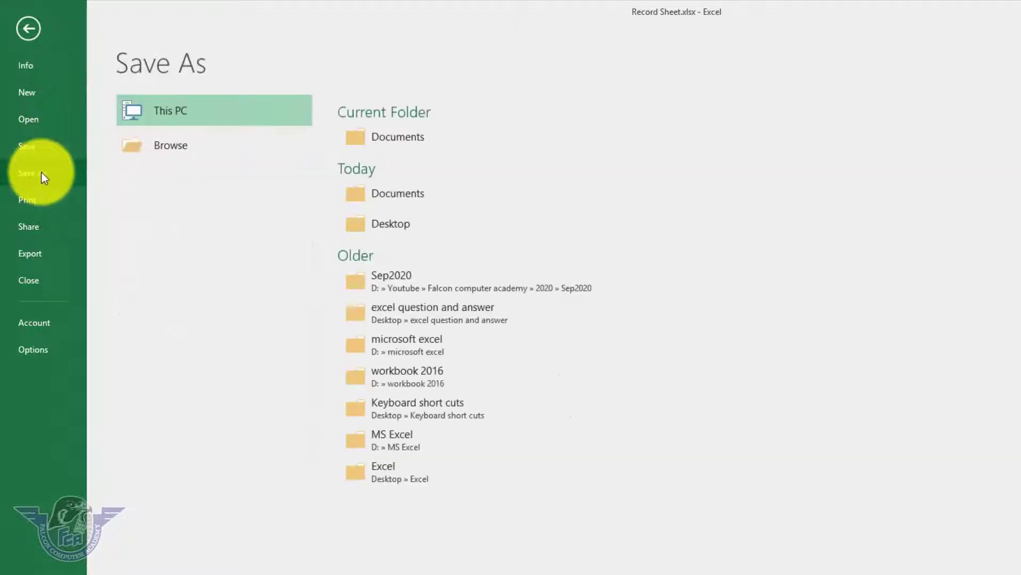
pyautogui.press('Escape')
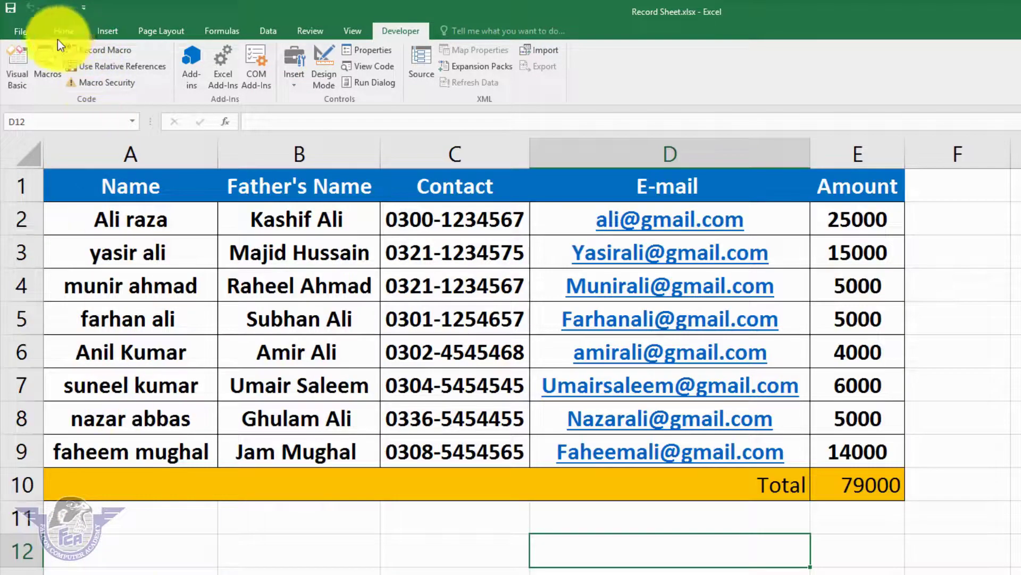
pyautogui.click(29, 35)
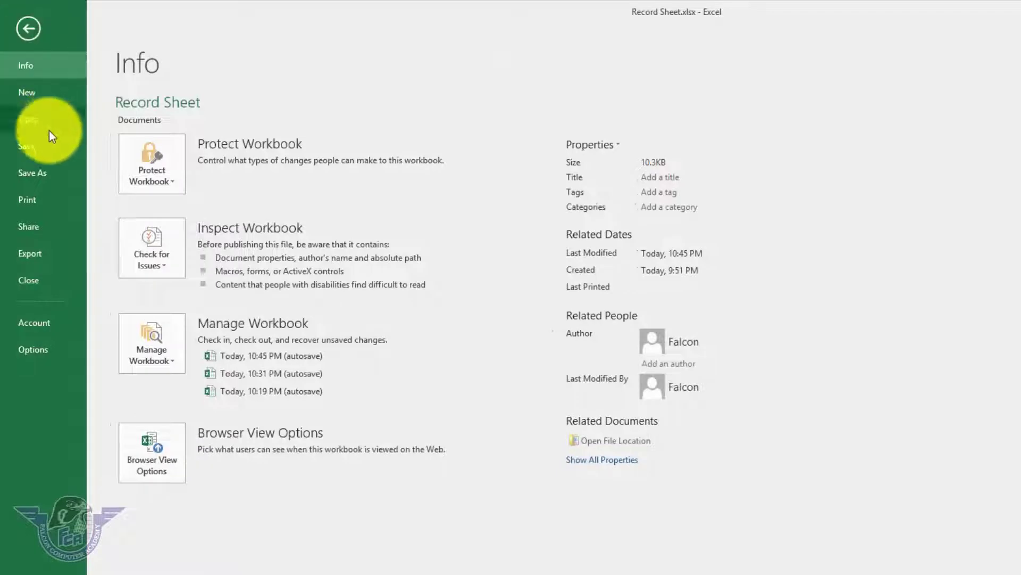
pyautogui.click(51, 169)
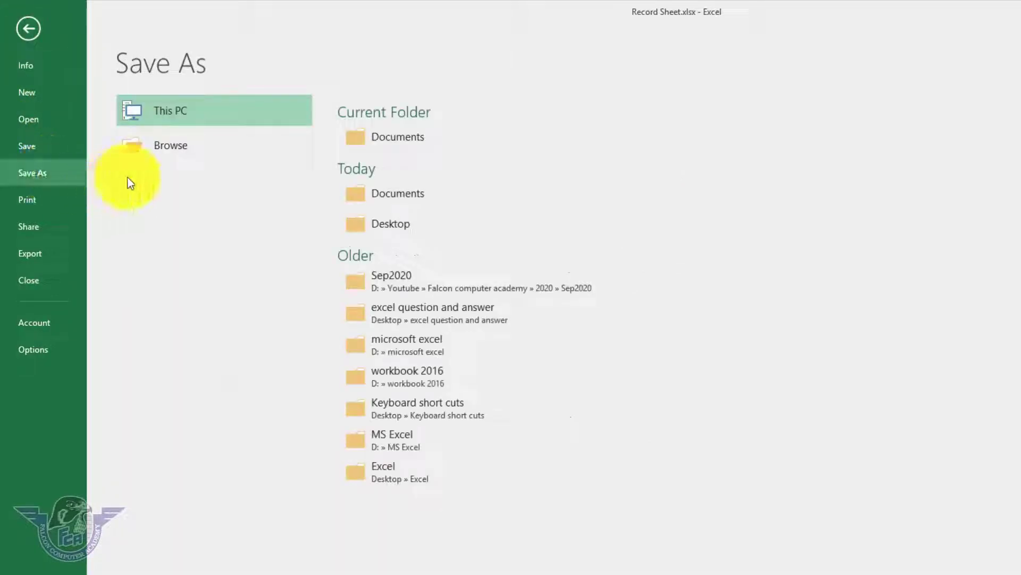
pyautogui.click(178, 147)
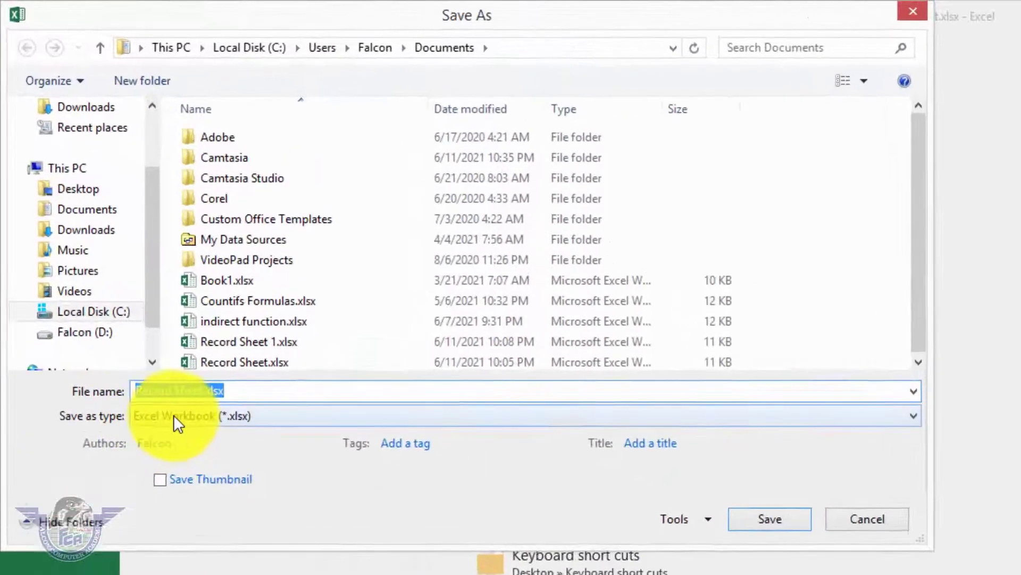
pyautogui.click(127, 301)
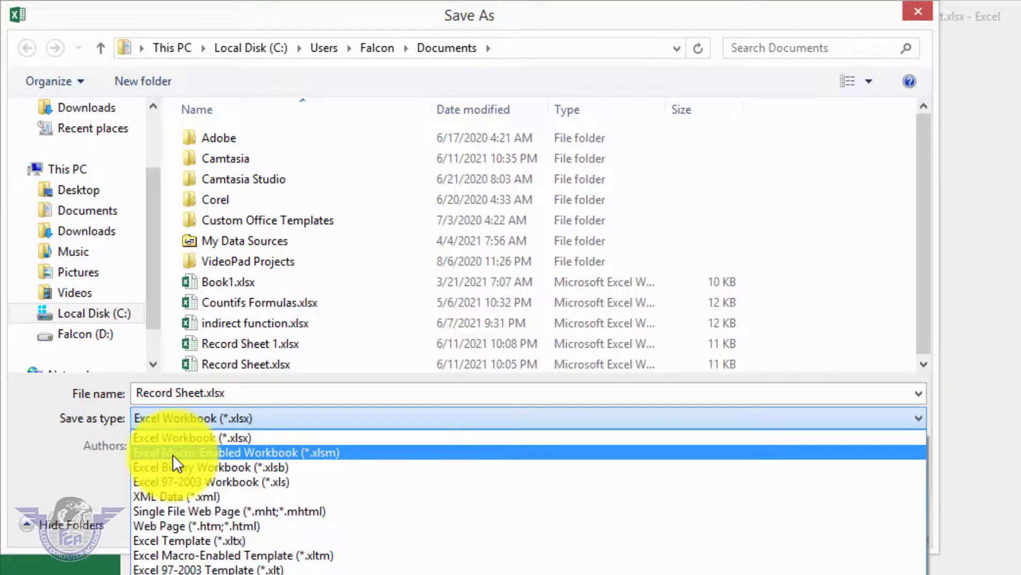
pyautogui.click(172, 455)
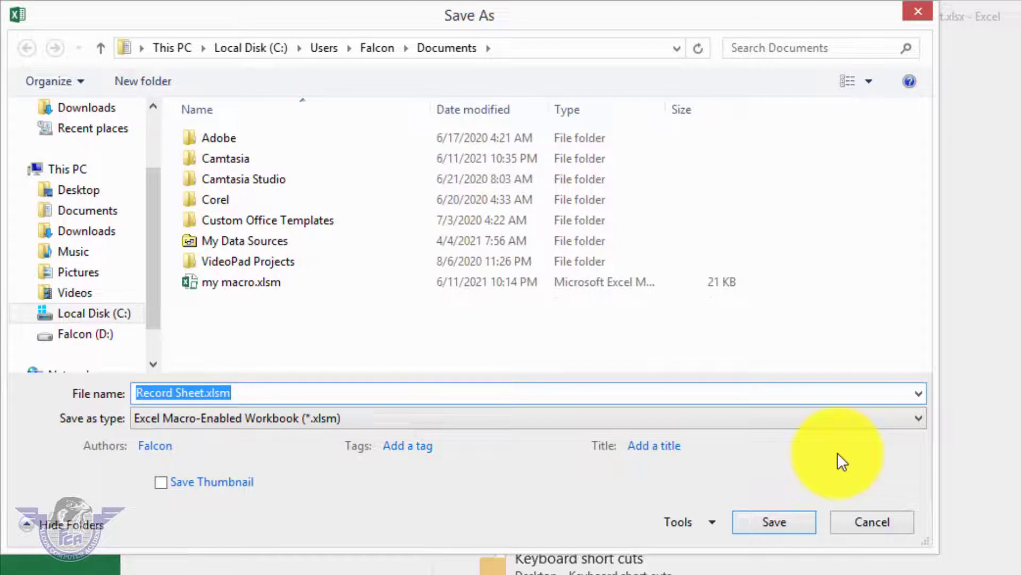
pyautogui.write('My ')
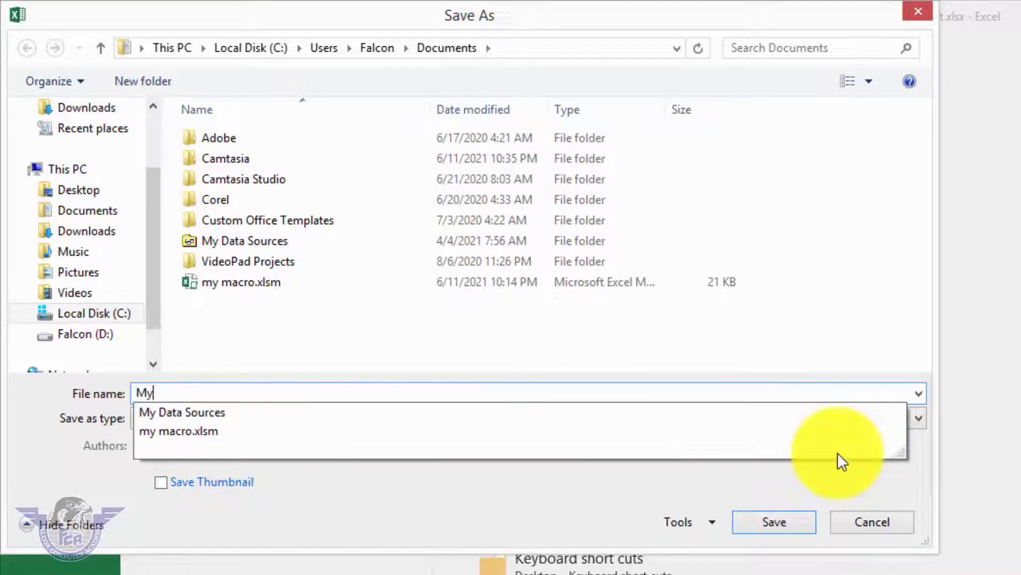
pyautogui.write('Personal')
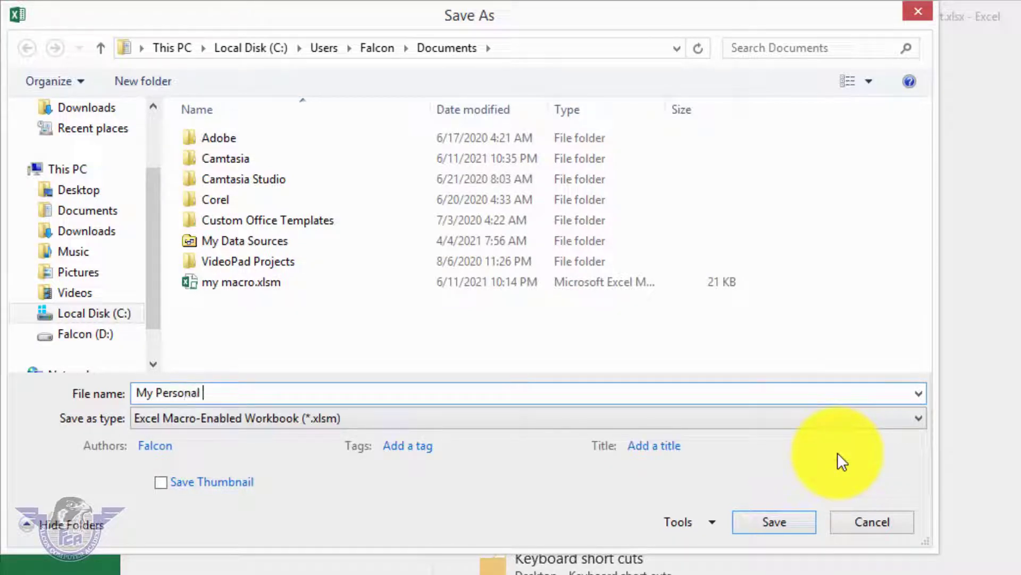
pyautogui.write(' Macro')
pyautogui.click(771, 522)
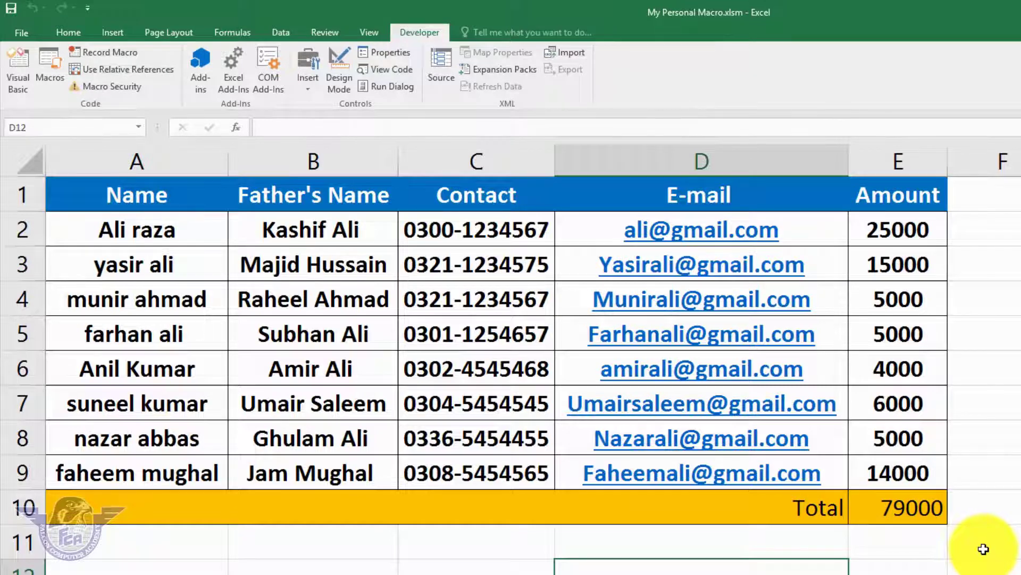
# Step: Close My Personal Macro.xlsm and reopen it from the Documents folder
pyautogui.click(33, 35)
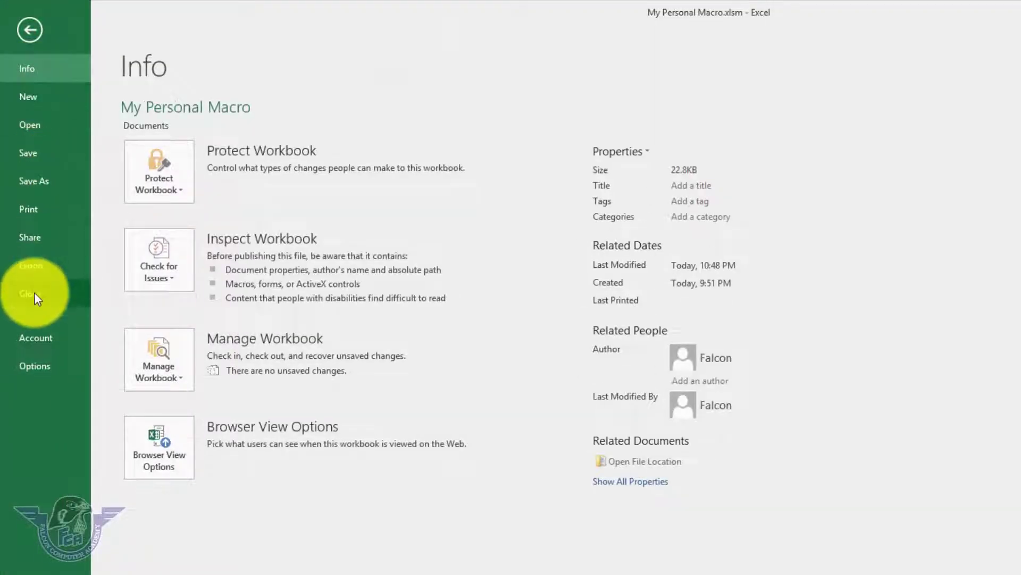
pyautogui.click(34, 293)
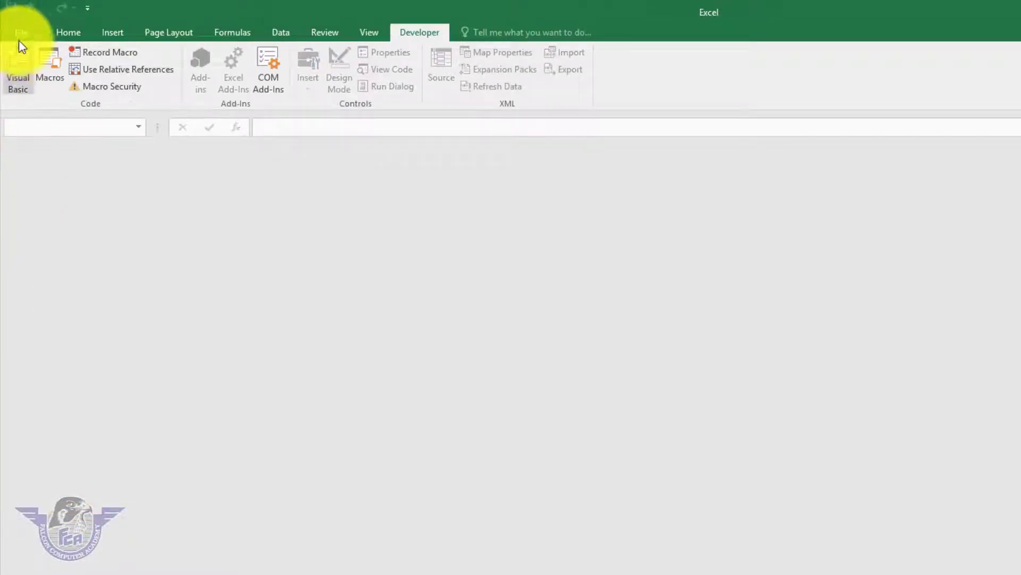
pyautogui.click(24, 33)
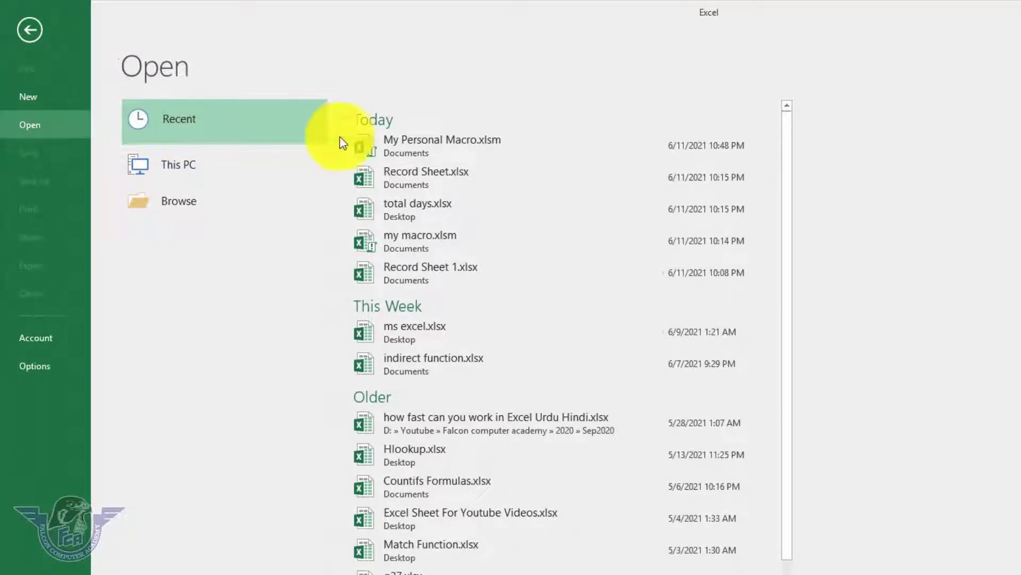
pyautogui.click(411, 144)
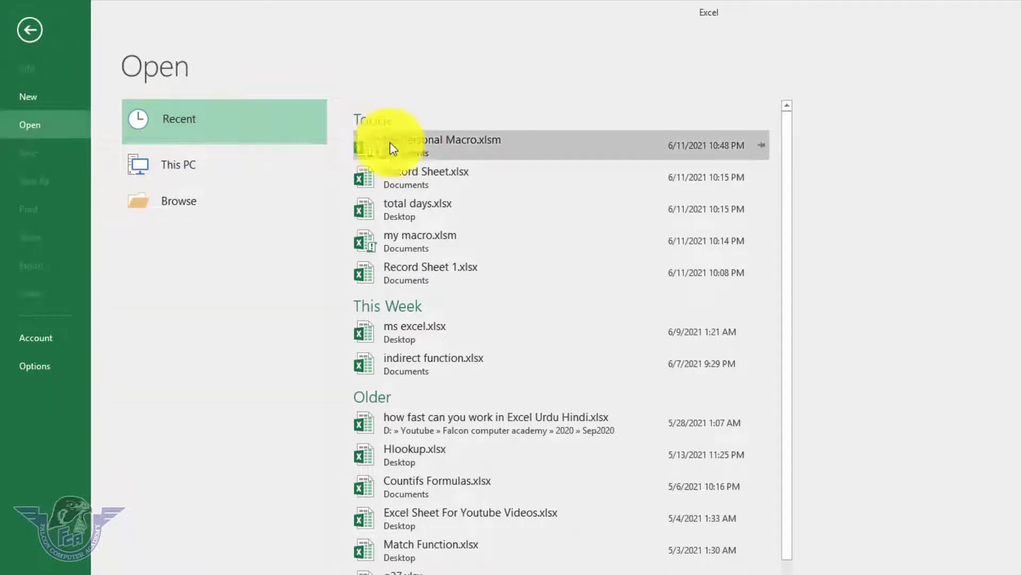
pyautogui.click(179, 205)
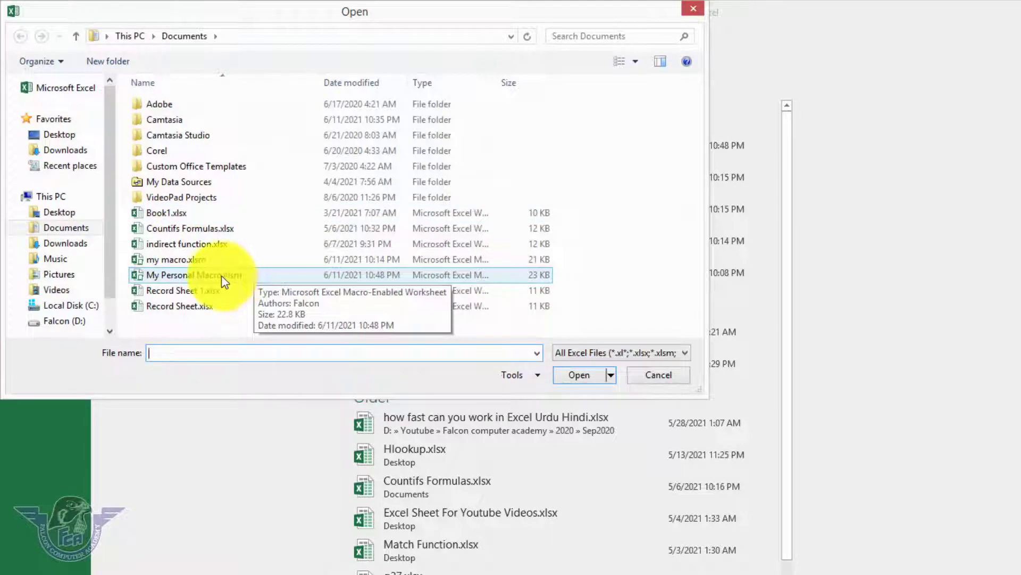
pyautogui.click(231, 275)
pyautogui.click(582, 376)
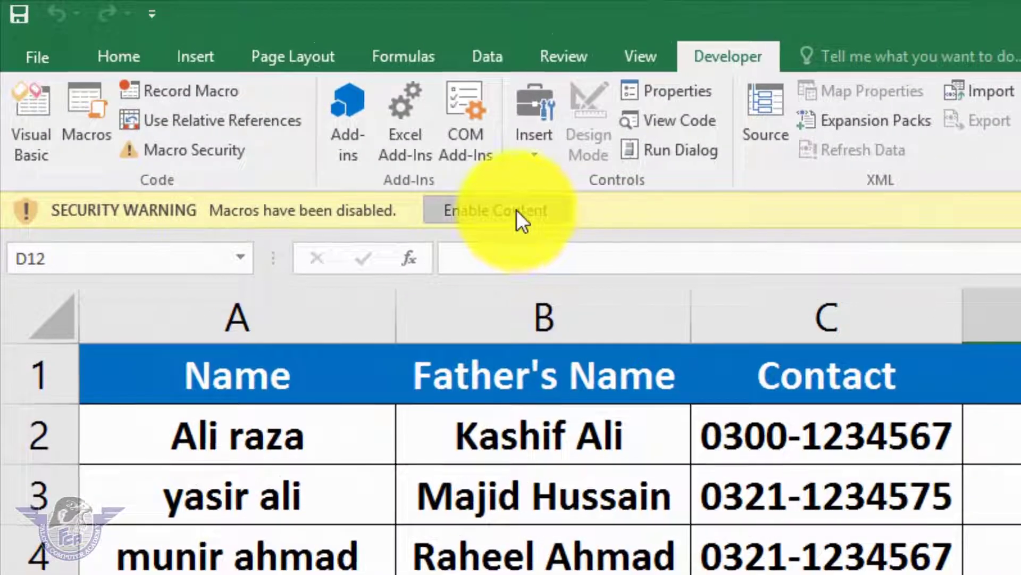
# Step: Enable content on the security warning so My Personal Macro.xlsm's macros can run
pyautogui.click(516, 210)
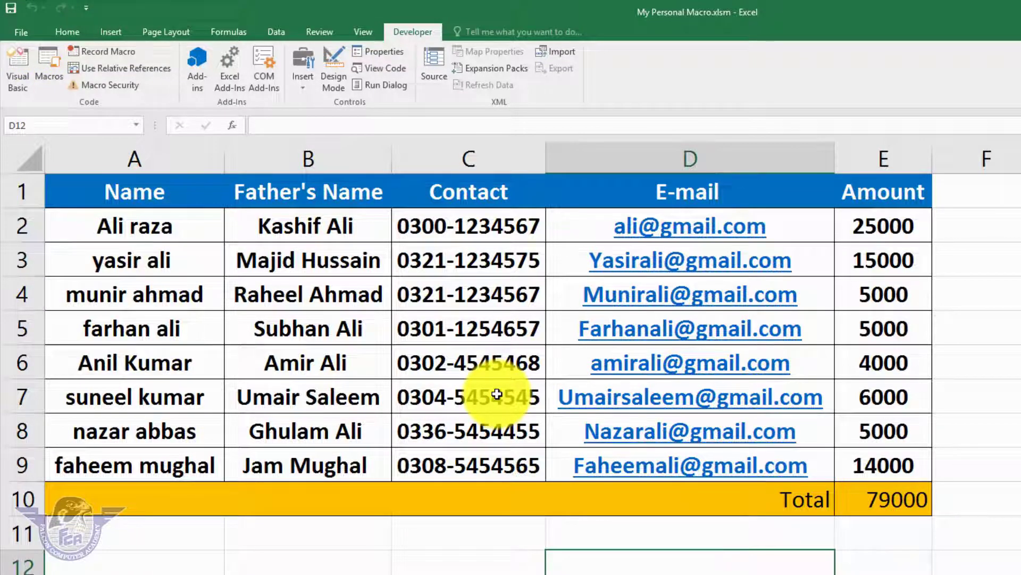
pyautogui.press('Down')
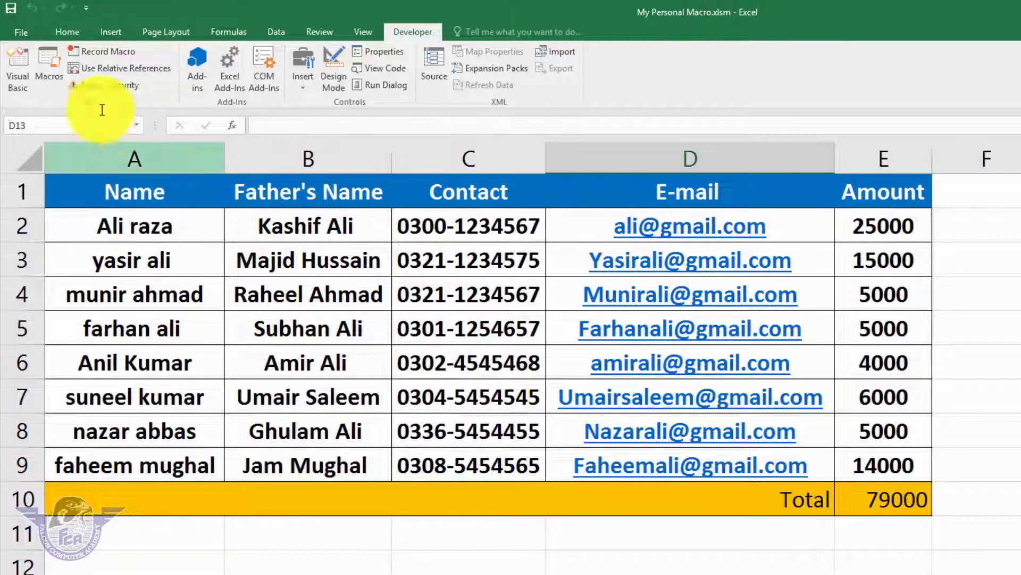
# Step: Open my product.xlsx from the recent workbooks list
pyautogui.click(24, 32)
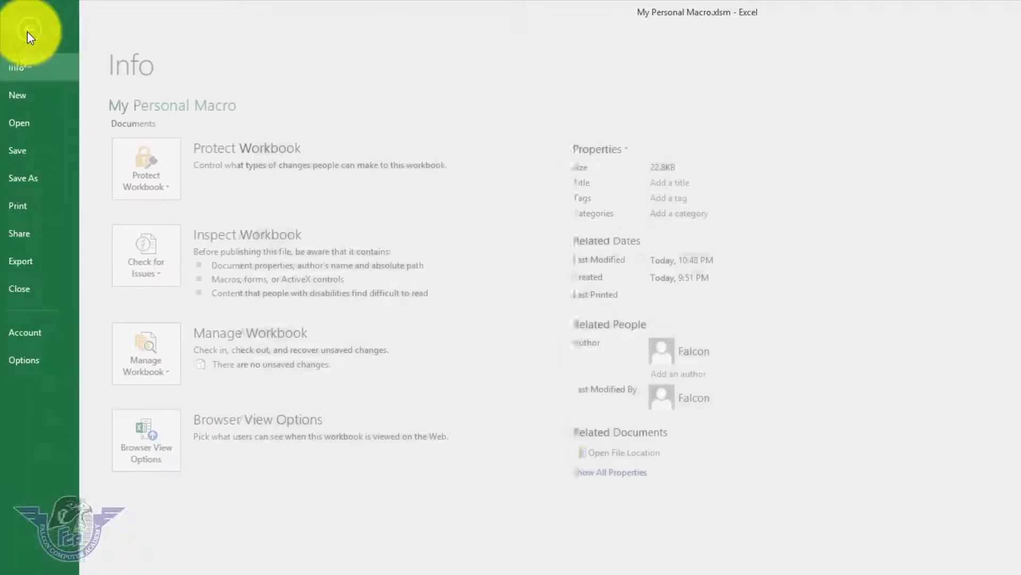
pyautogui.click(39, 123)
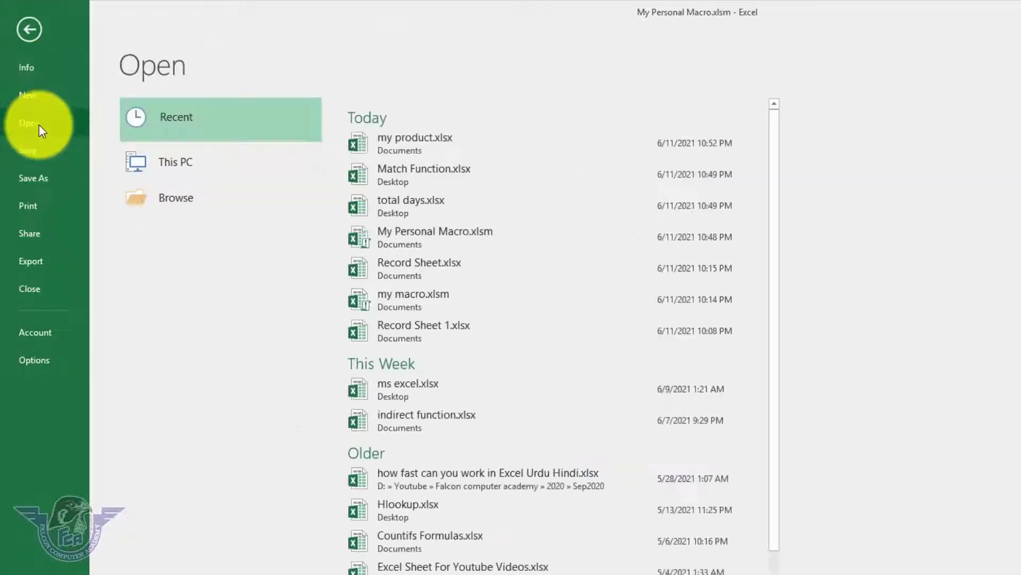
pyautogui.click(413, 152)
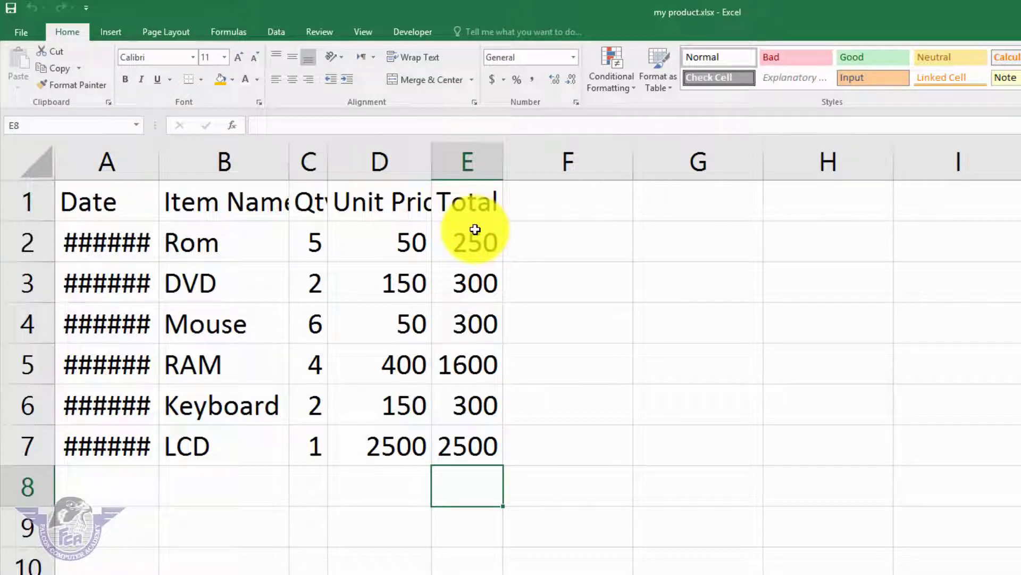
# Step: Run 'My Personal Macro.xlsm'!myrecording on the my product table, producing the 5250 Total row
pyautogui.click(415, 34)
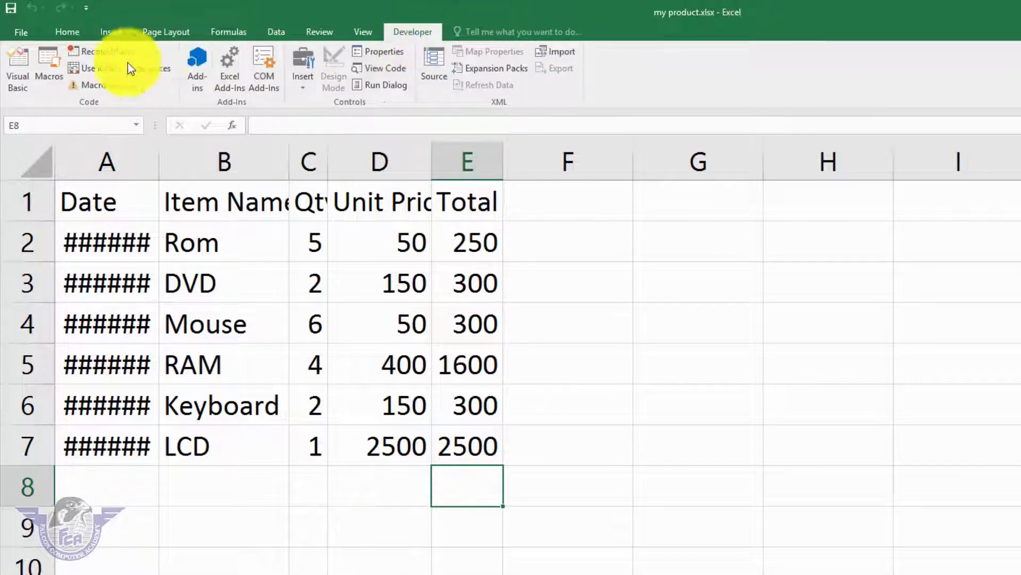
pyautogui.click(49, 69)
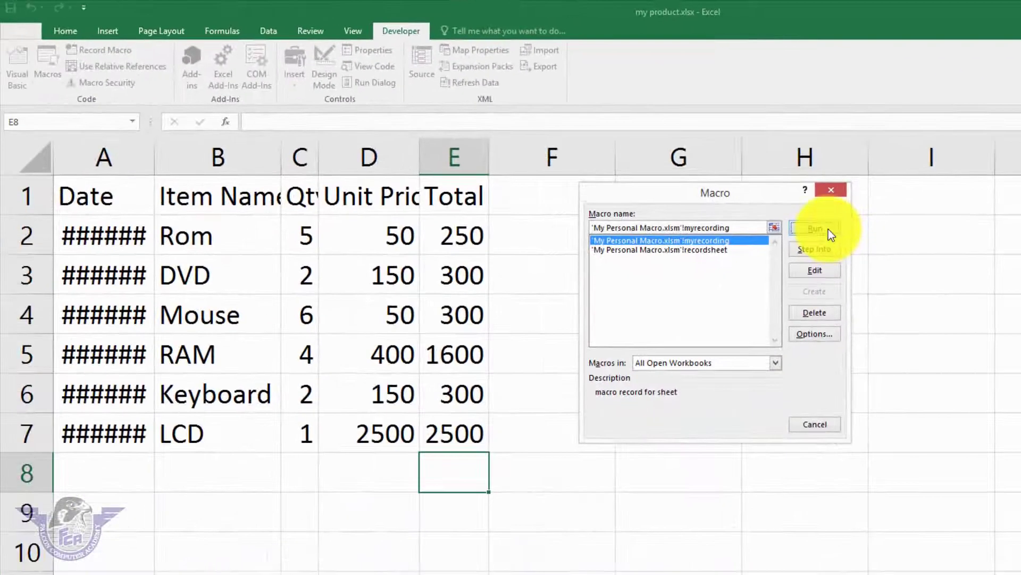
pyautogui.click(828, 229)
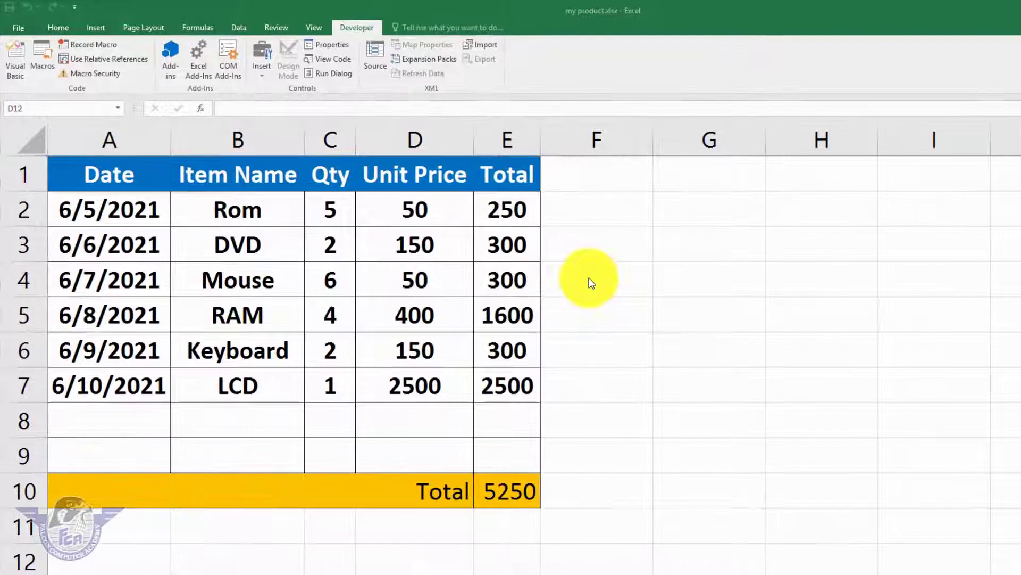